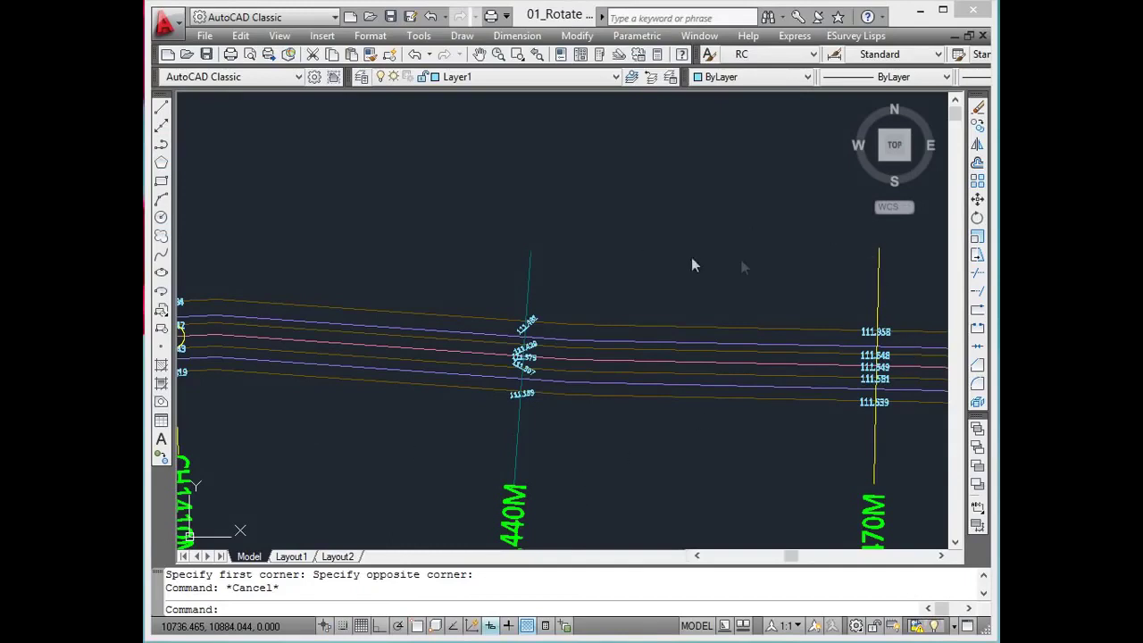
Zoom in on the five tilted elevation labels, 111.481 to 111.169, at the 440M line
click(746, 250)
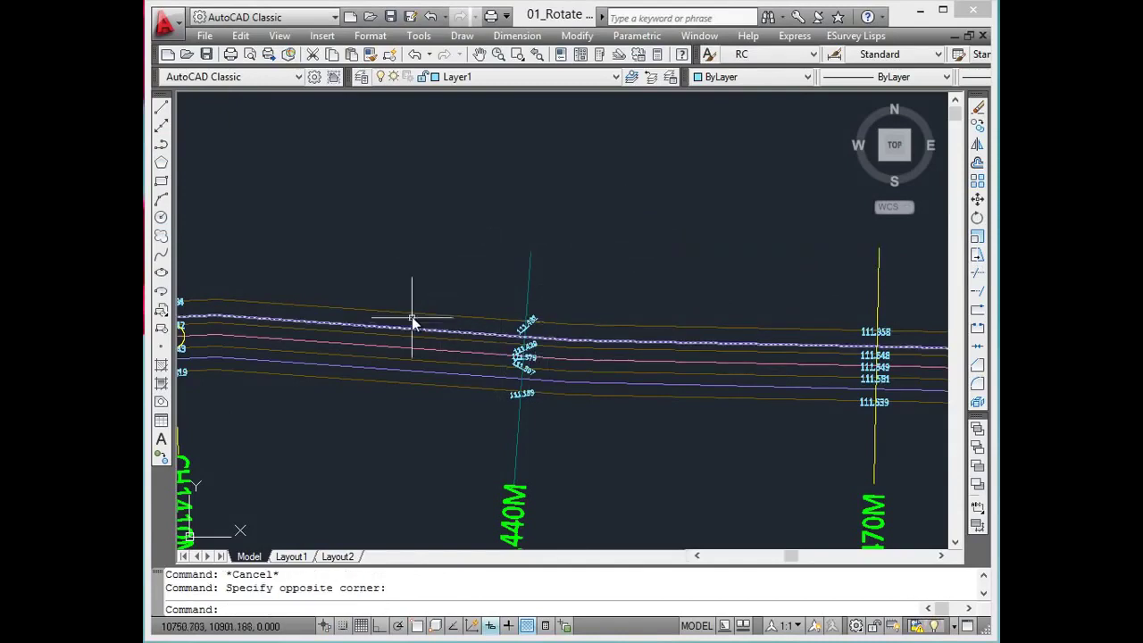
text(z)
key(Return)
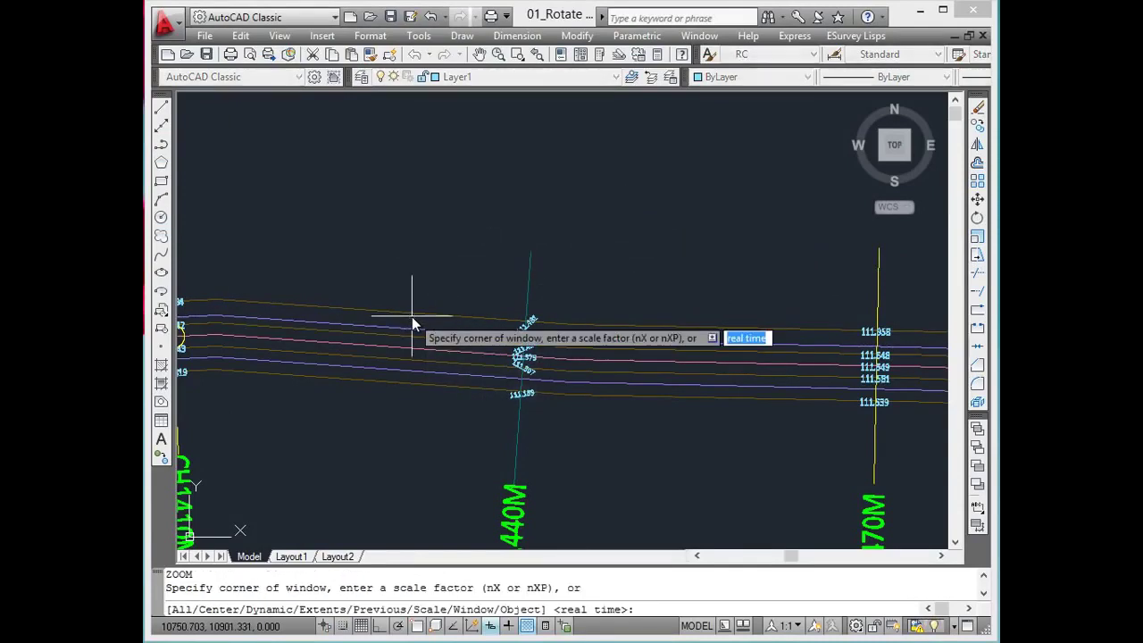
text(w)
key(Return)
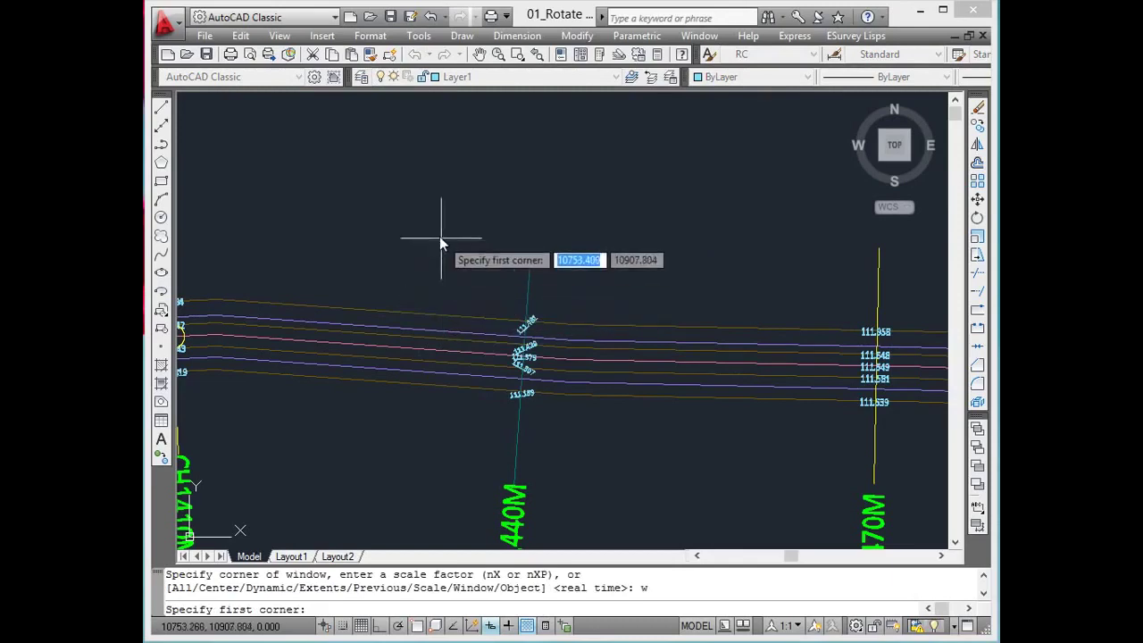
click(438, 234)
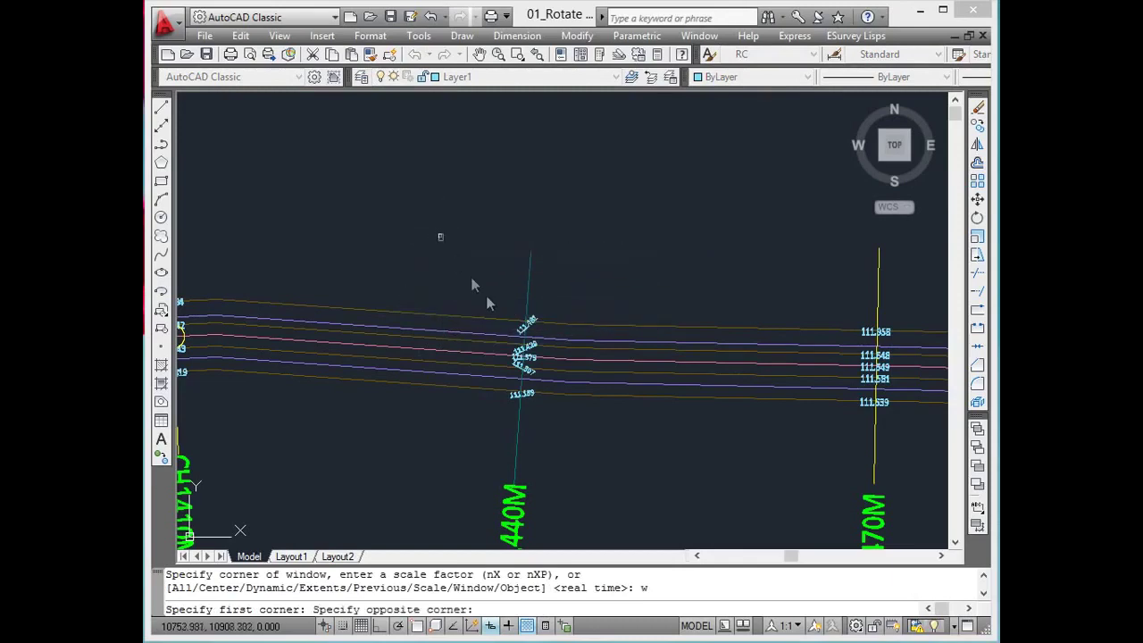
click(590, 456)
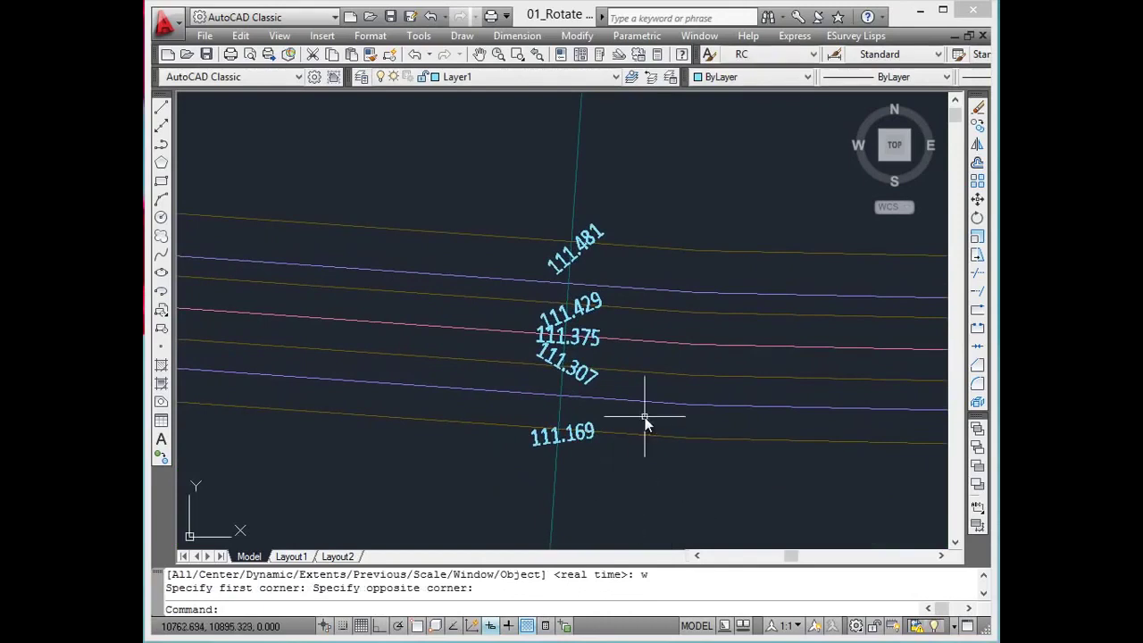
Rotate the five 440M elevation labels with RT to the angle of two picked points
click(863, 36)
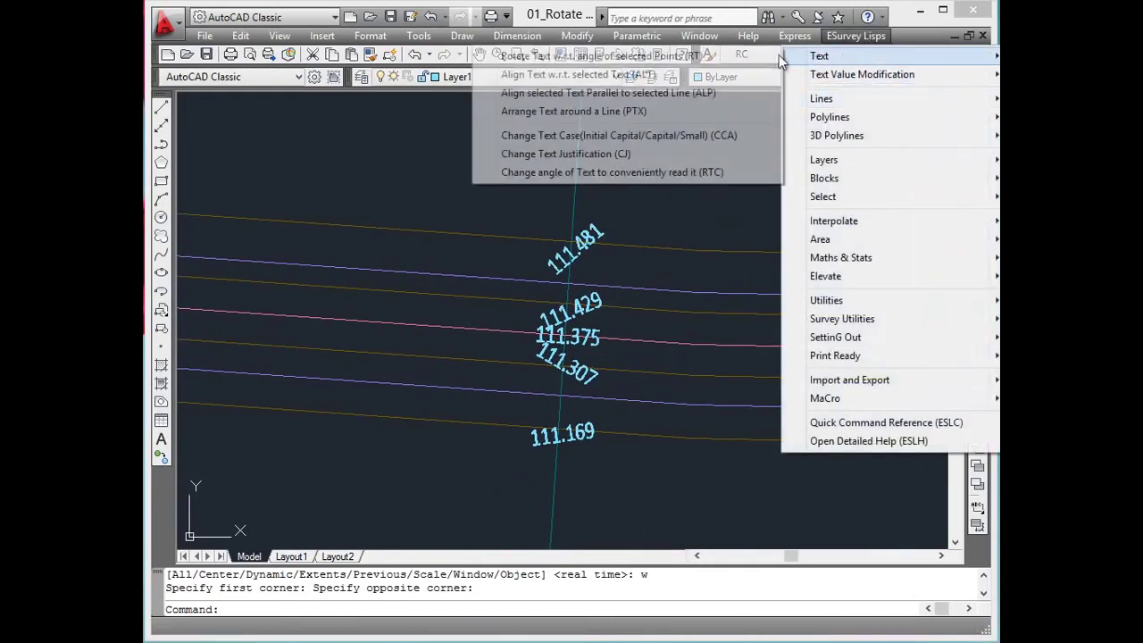
click(710, 54)
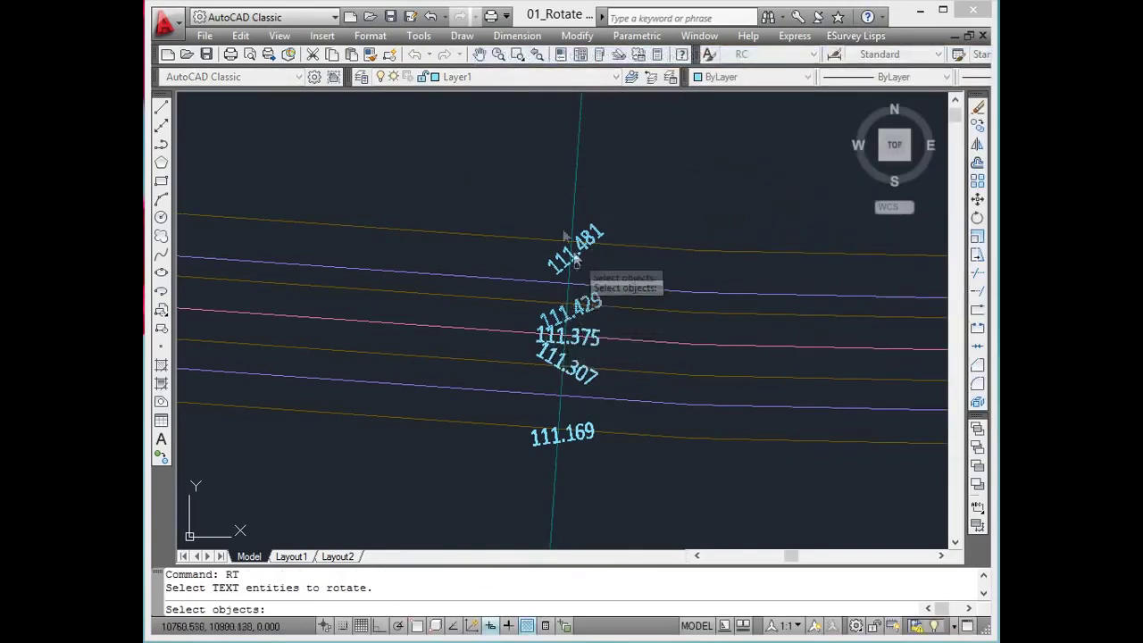
click(473, 158)
click(682, 514)
key(Return)
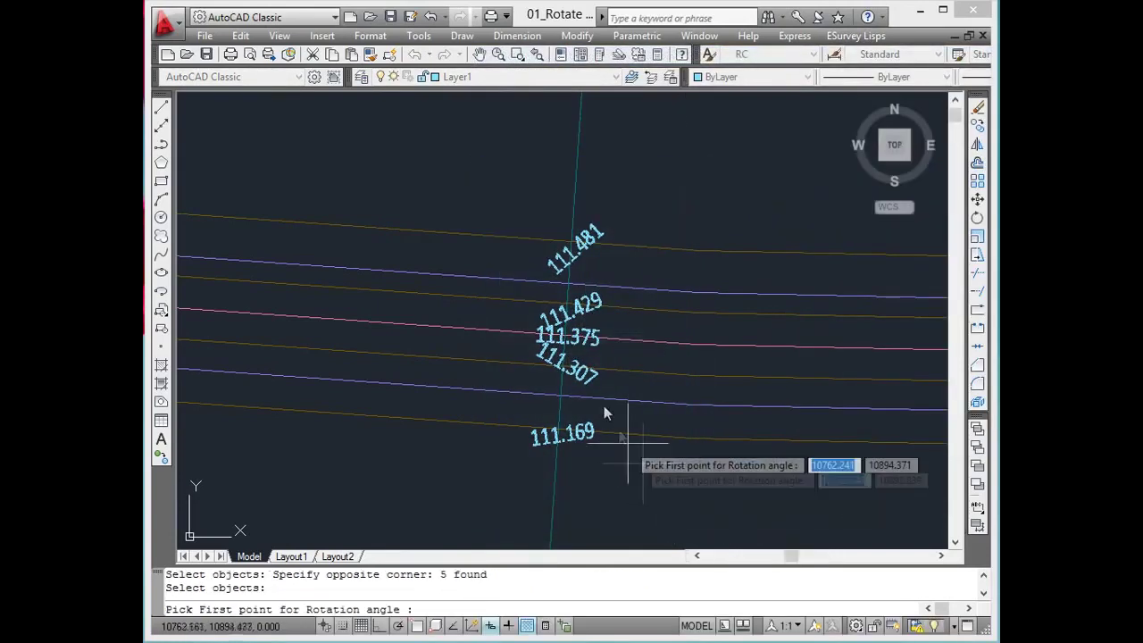
click(533, 203)
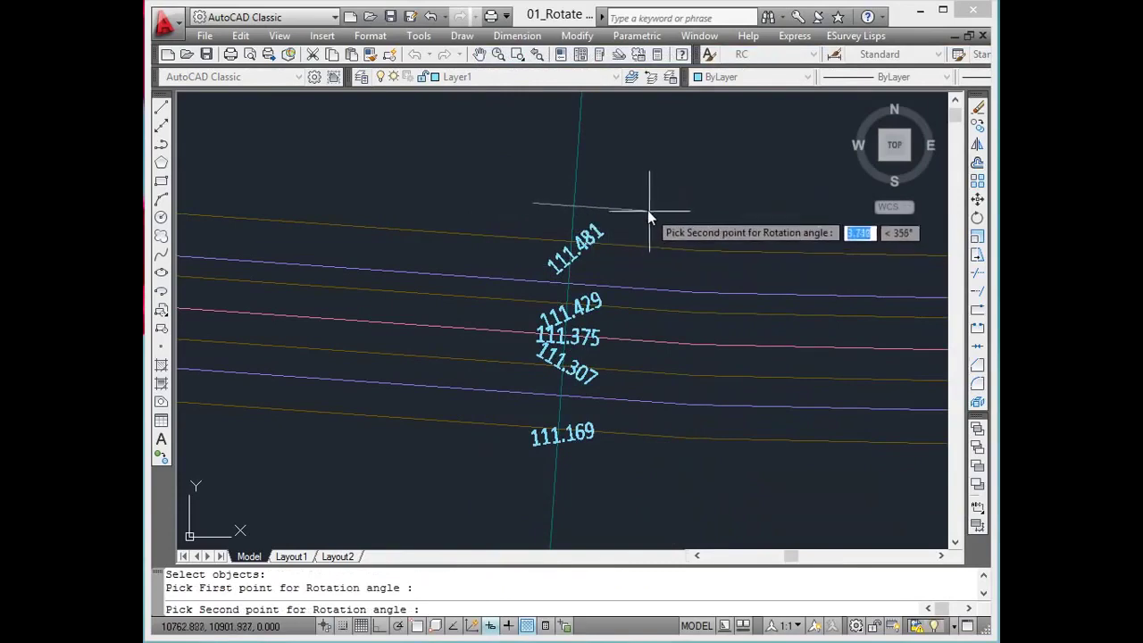
click(646, 209)
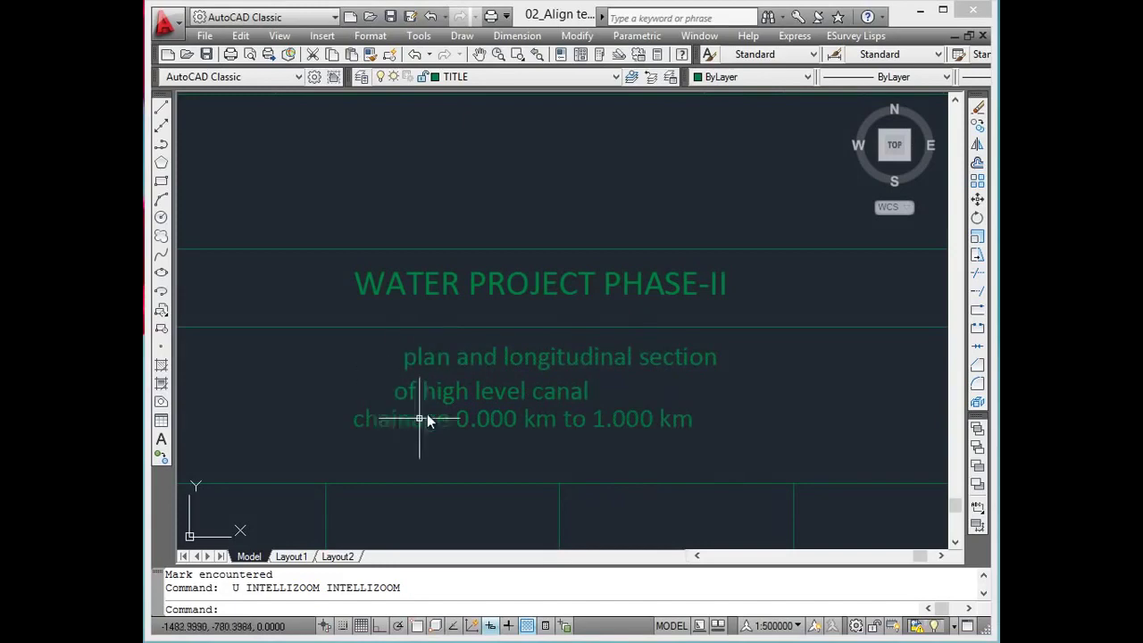
Centre 'of high level canal' and the chainage line under 'plan and longitudinal section' at spacing 8
click(853, 37)
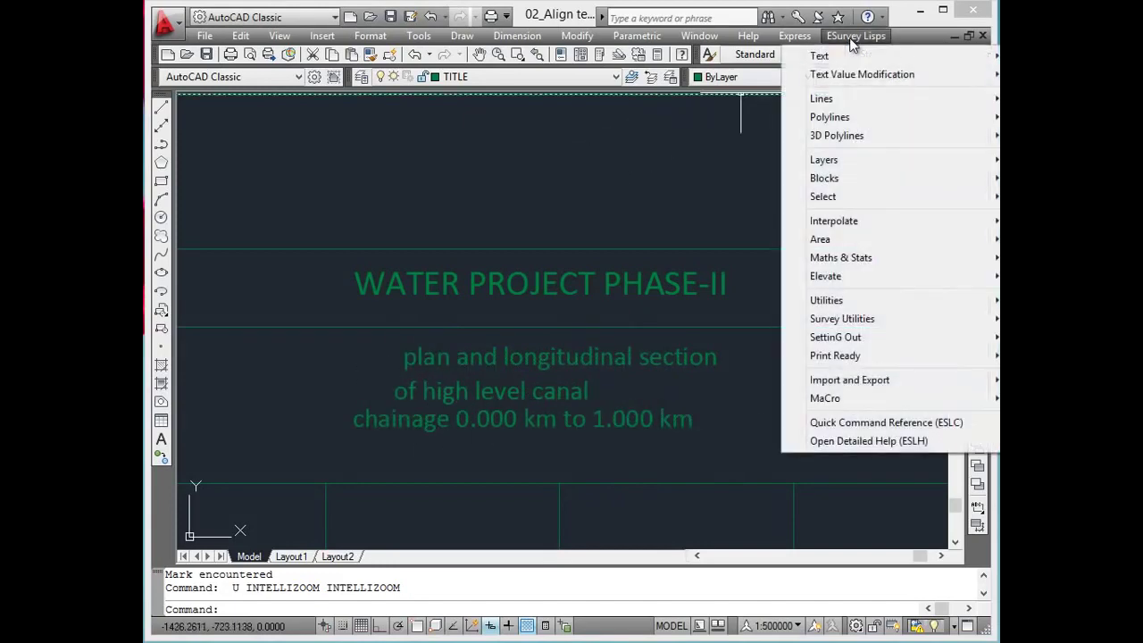
mouse_move(853, 58)
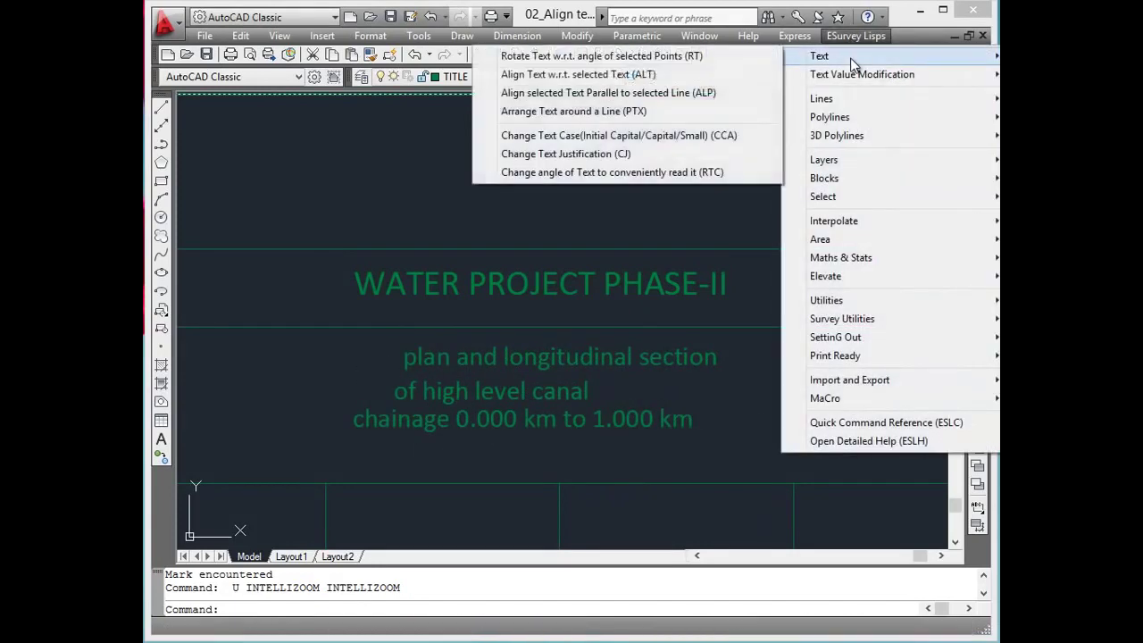
click(623, 75)
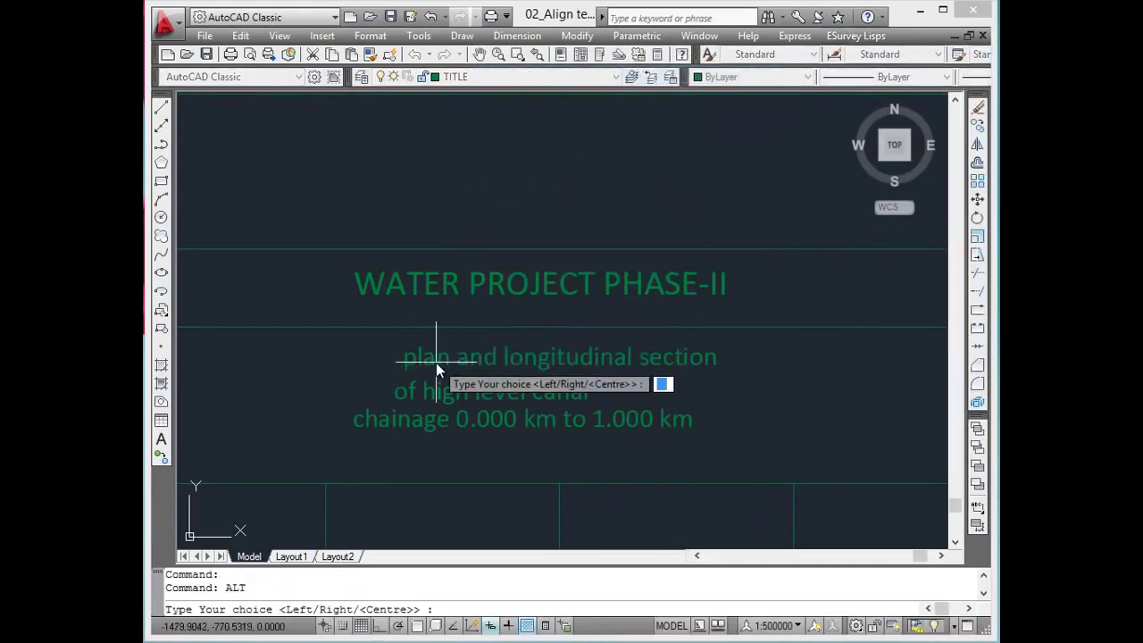
text(c)
key(Return)
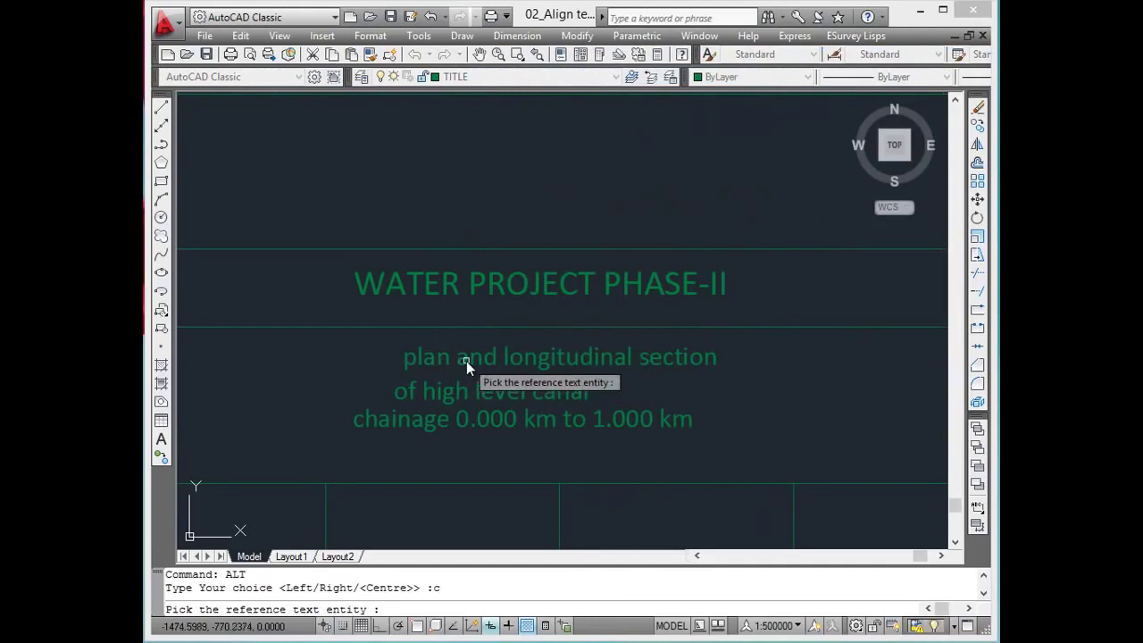
click(466, 360)
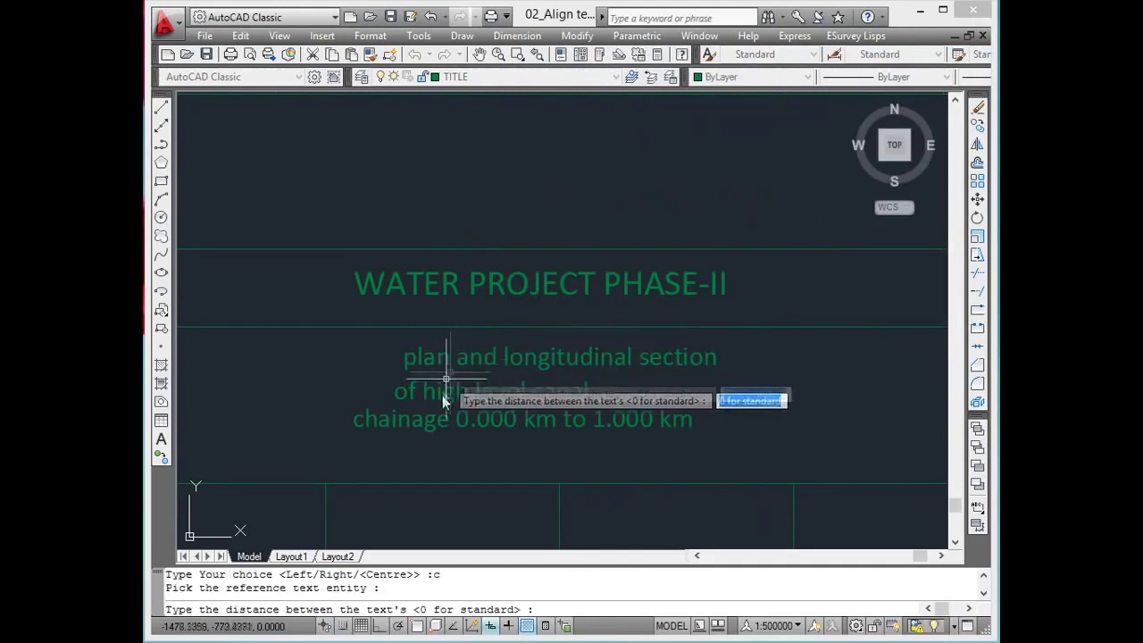
text(8)
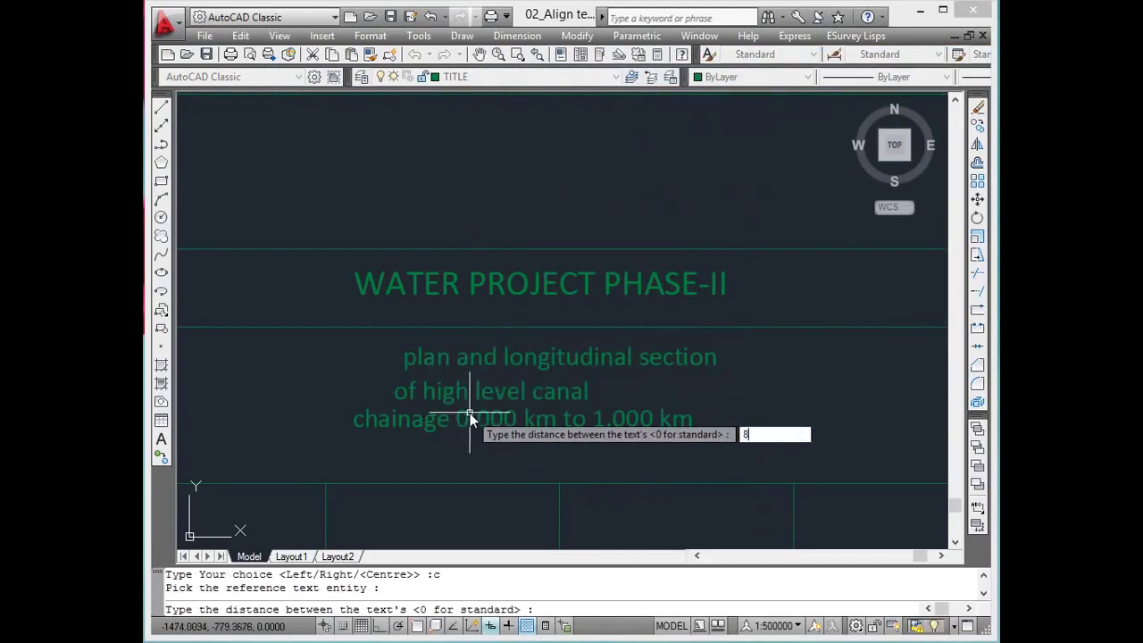
key(Return)
click(491, 399)
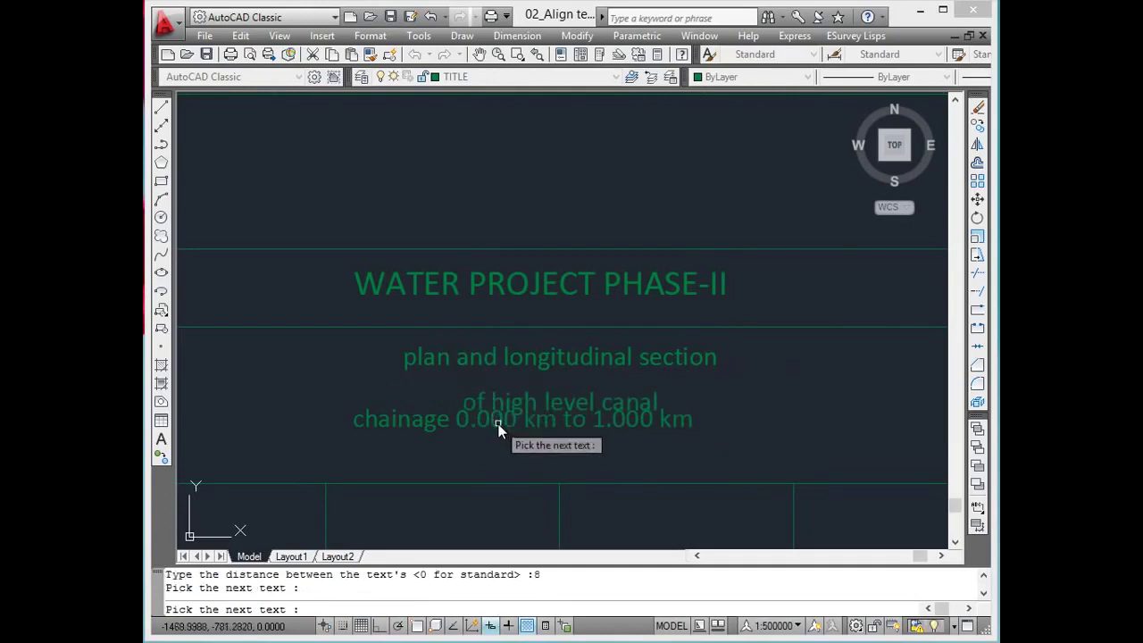
click(498, 426)
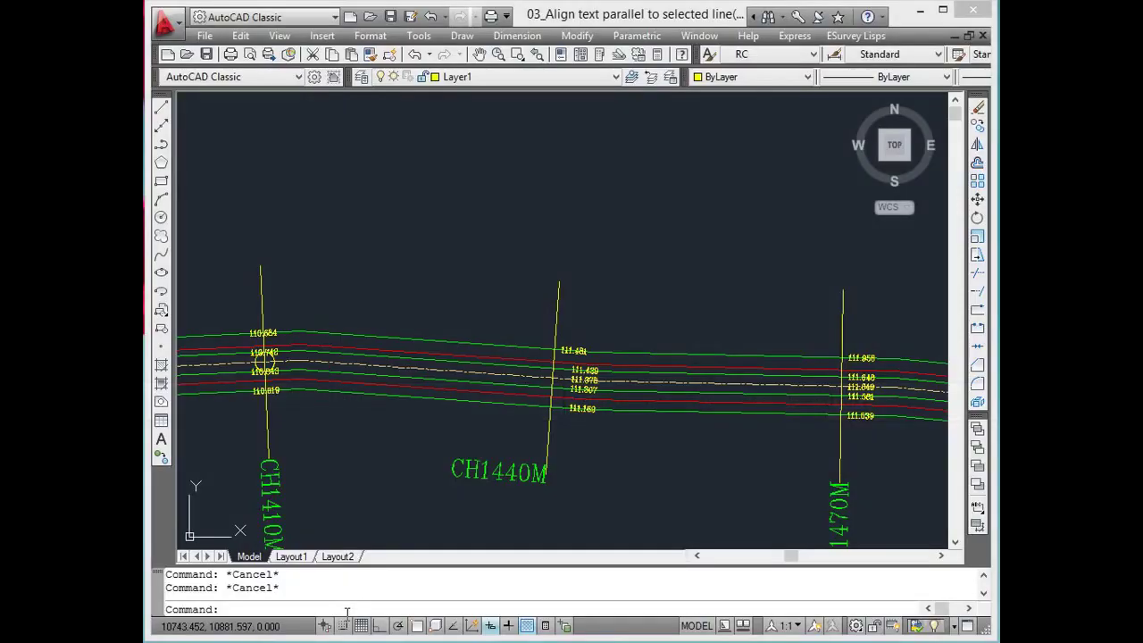
Zoom in on the CH1440M elevation labels
text(z)
key(Return)
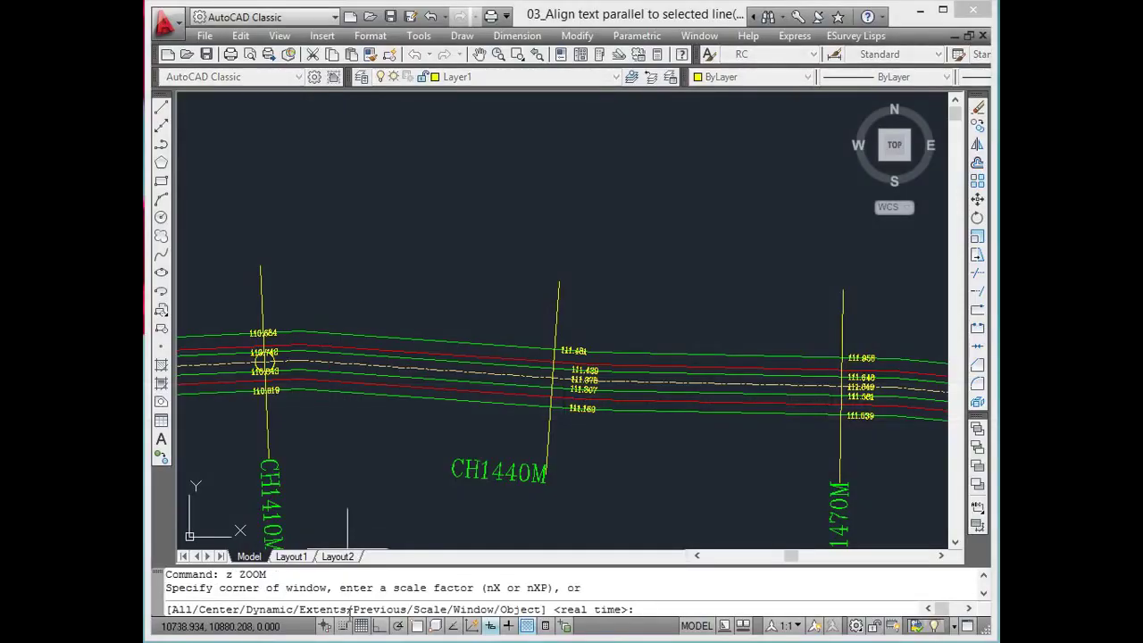
key(Return)
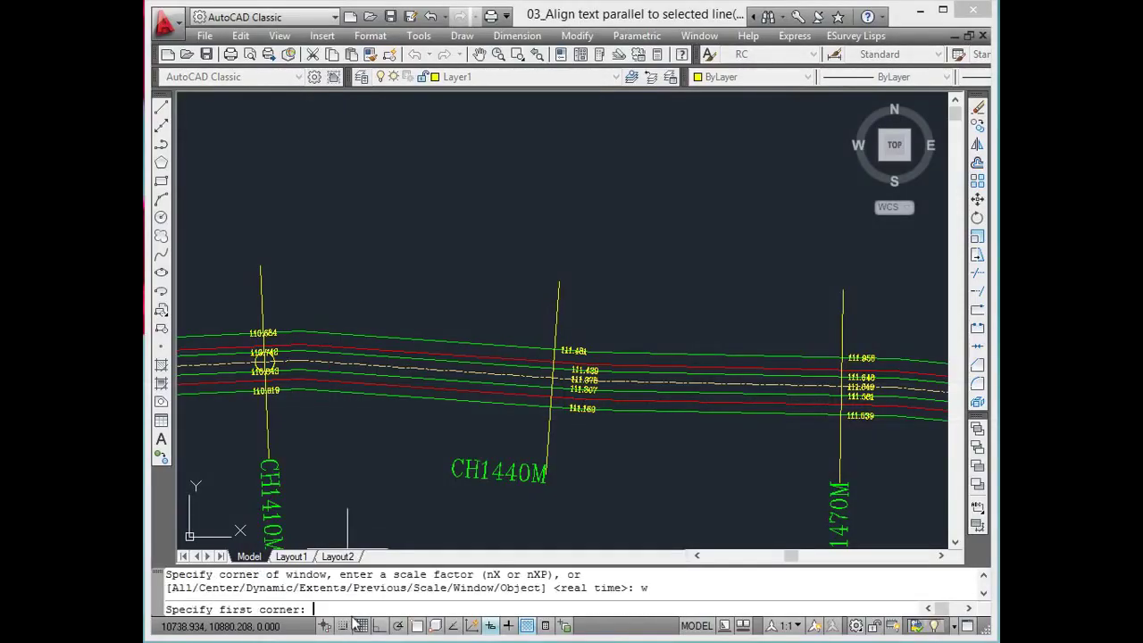
click(466, 247)
click(634, 483)
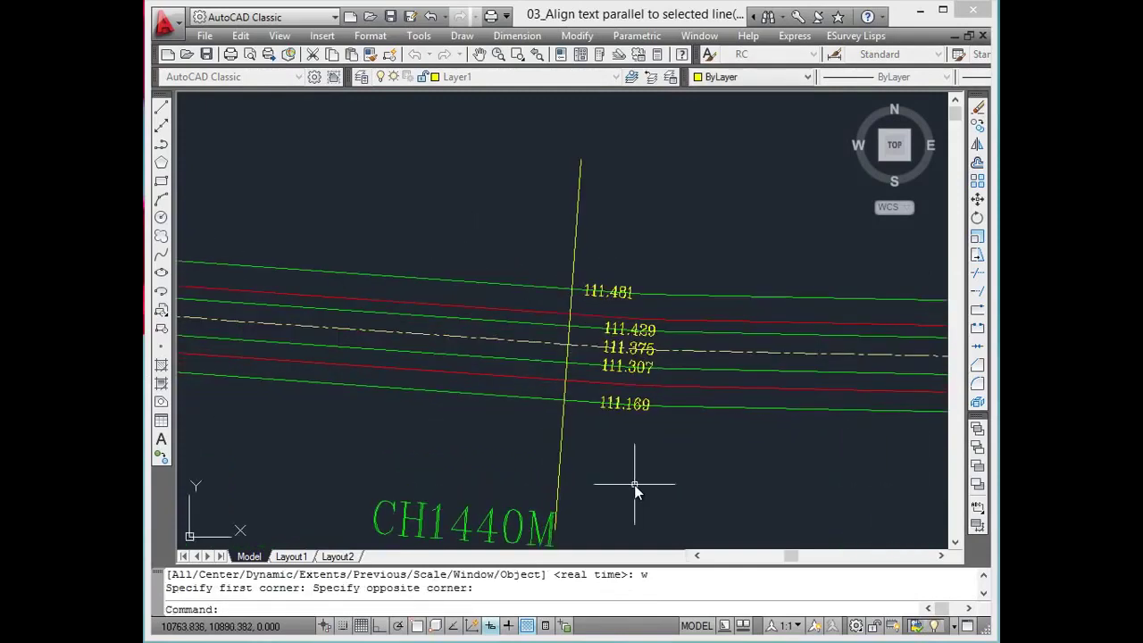
Align the four misaligned labels parallel to the CH1440M line, matching 111.481
click(855, 36)
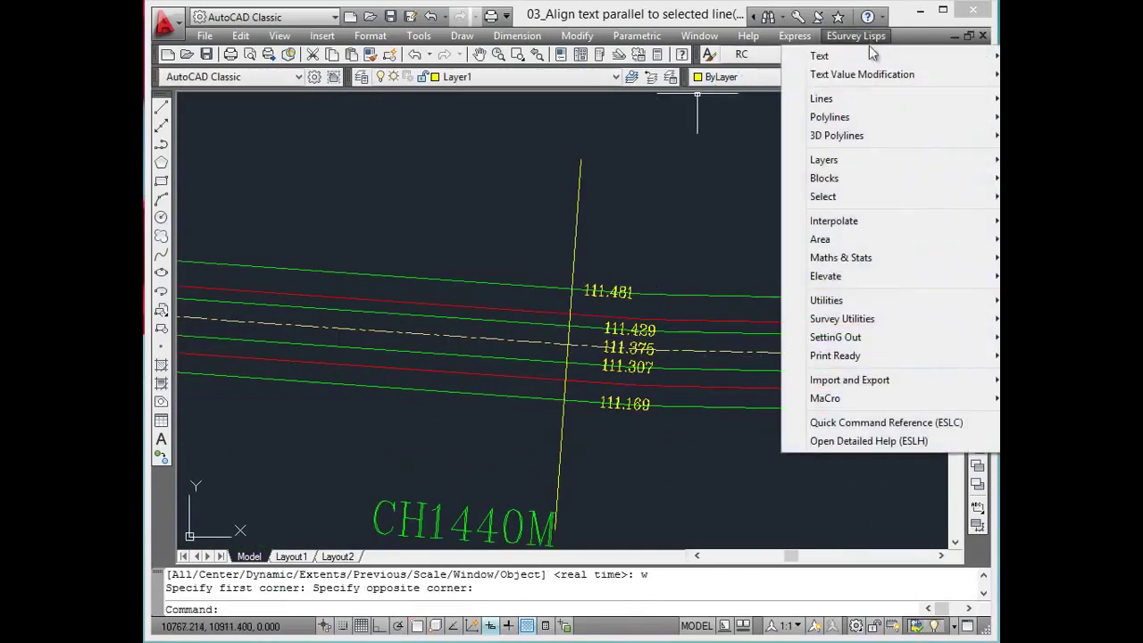
mouse_move(871, 63)
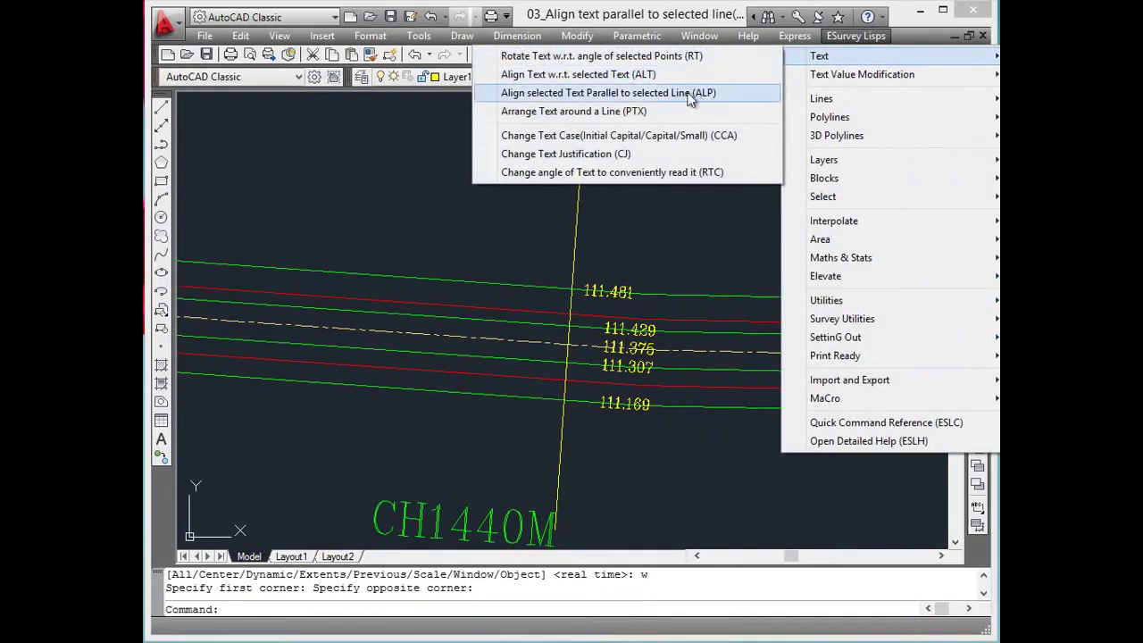
click(726, 94)
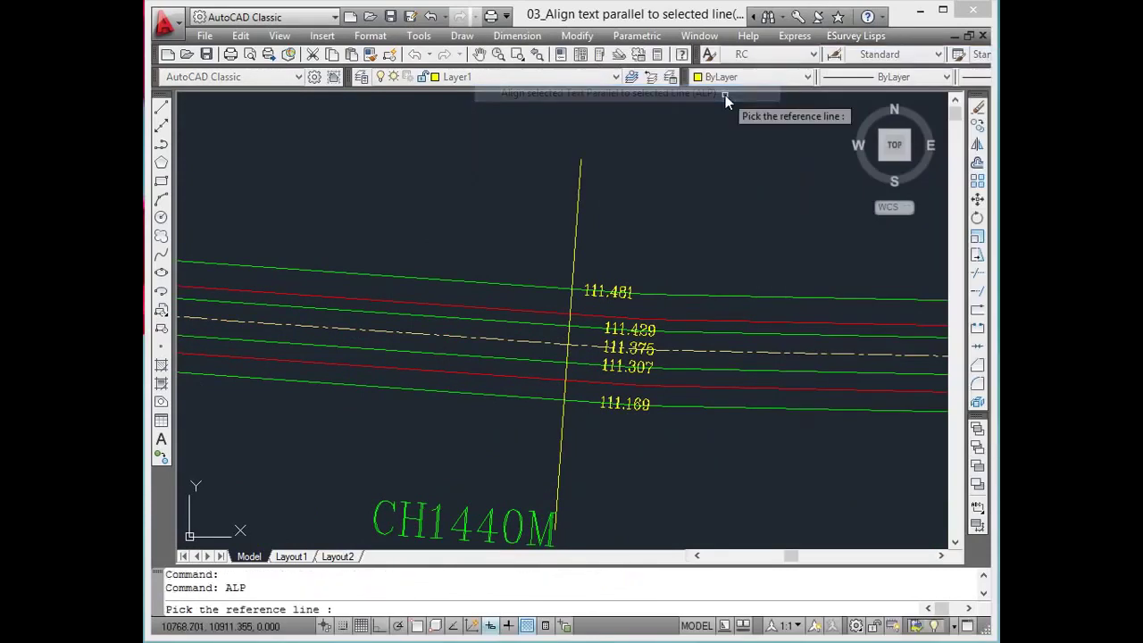
click(623, 286)
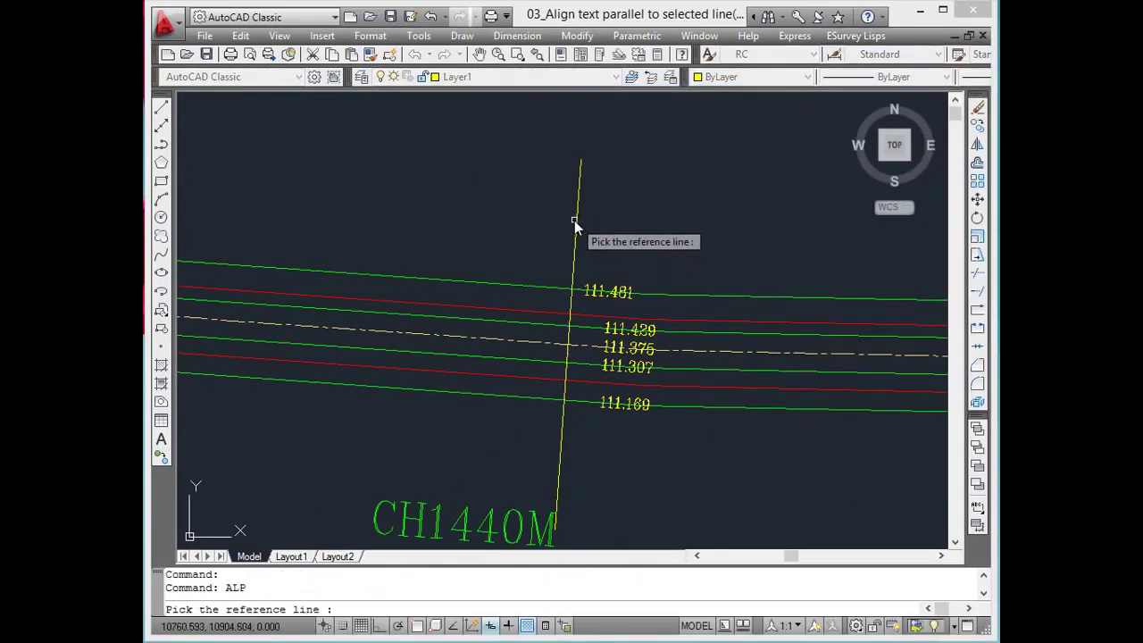
click(611, 294)
click(675, 440)
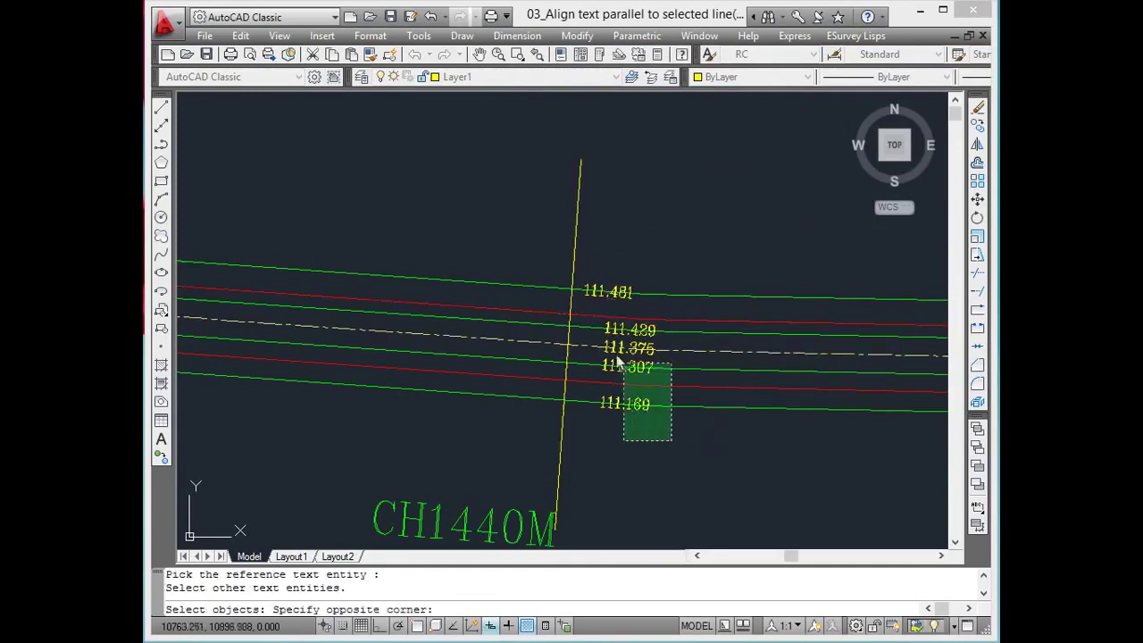
click(590, 314)
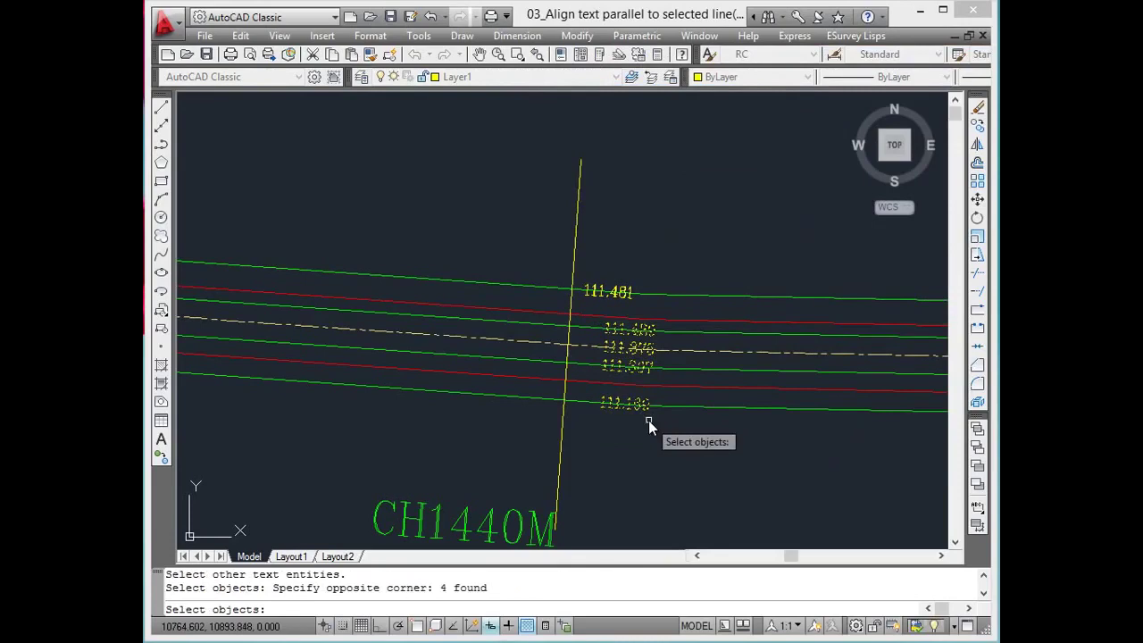
key(Return)
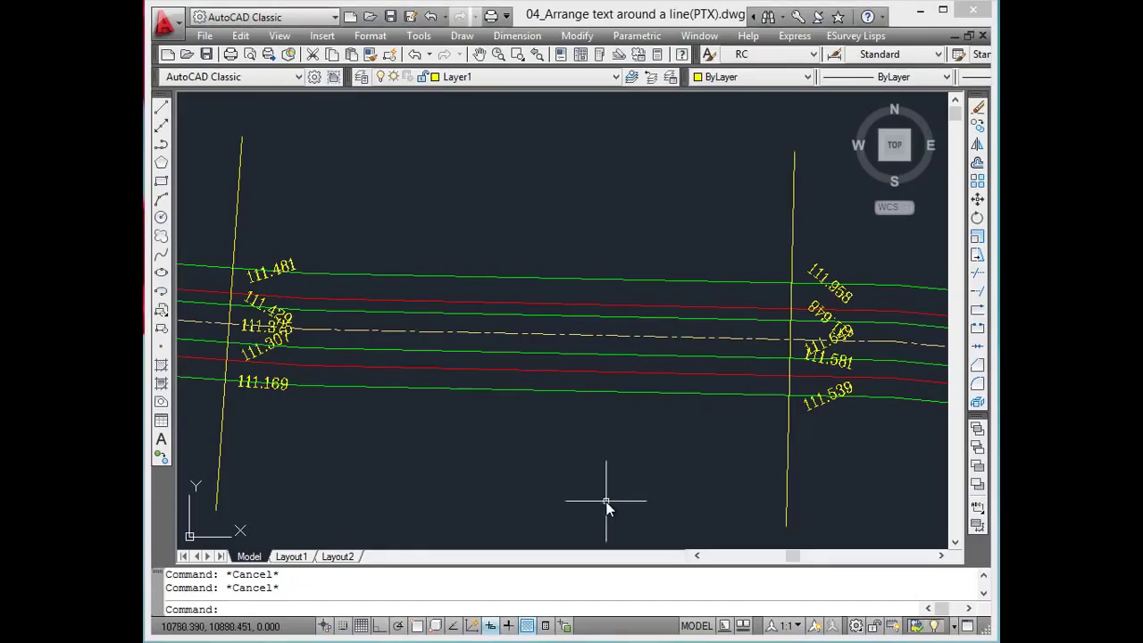
Clear the stray selection and set up PTX text arranging with a box width of 3
click(597, 471)
click(595, 466)
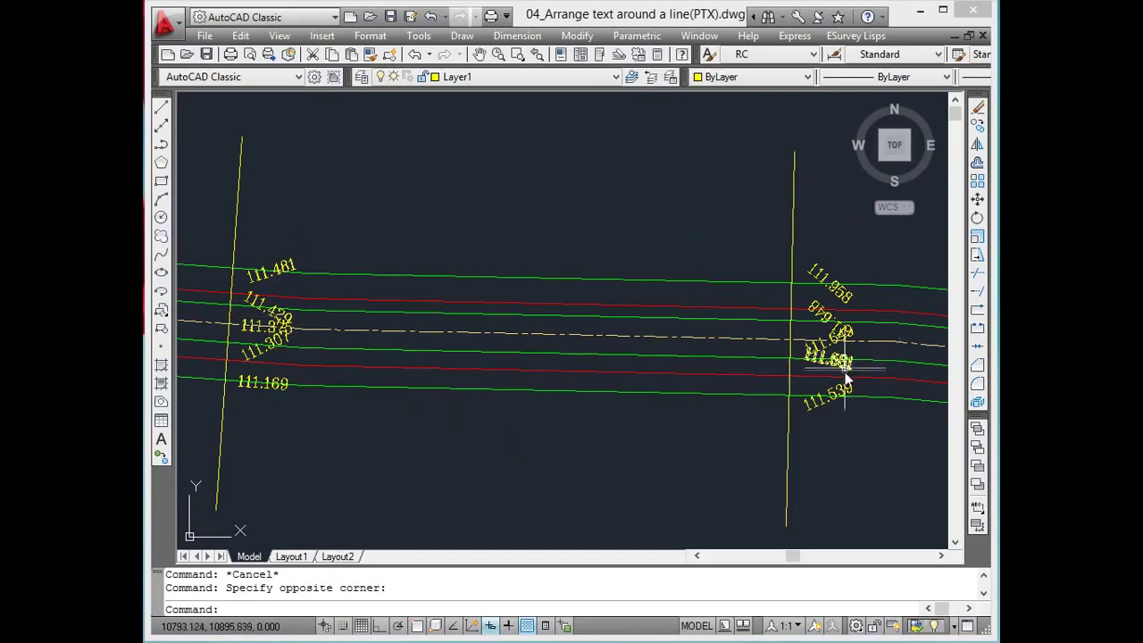
click(853, 38)
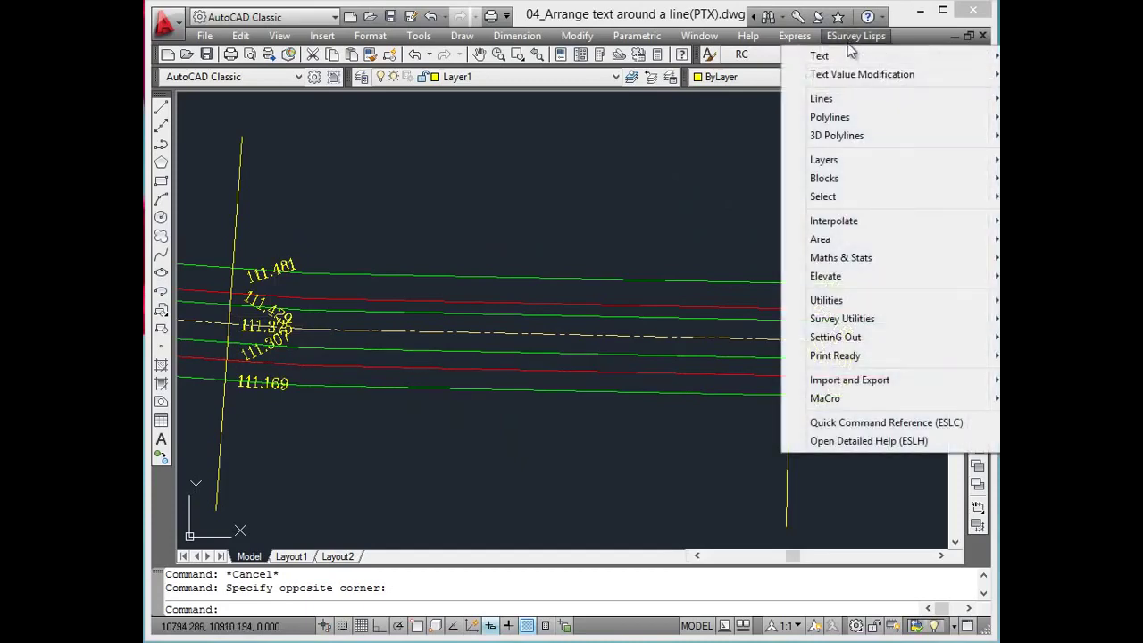
mouse_move(846, 55)
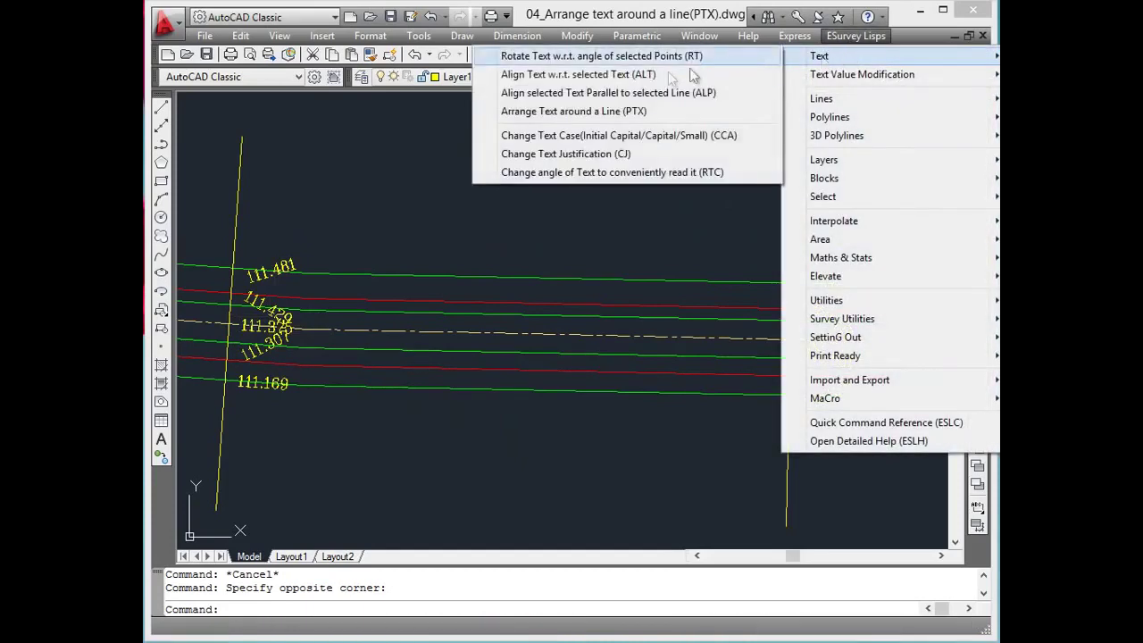
click(597, 112)
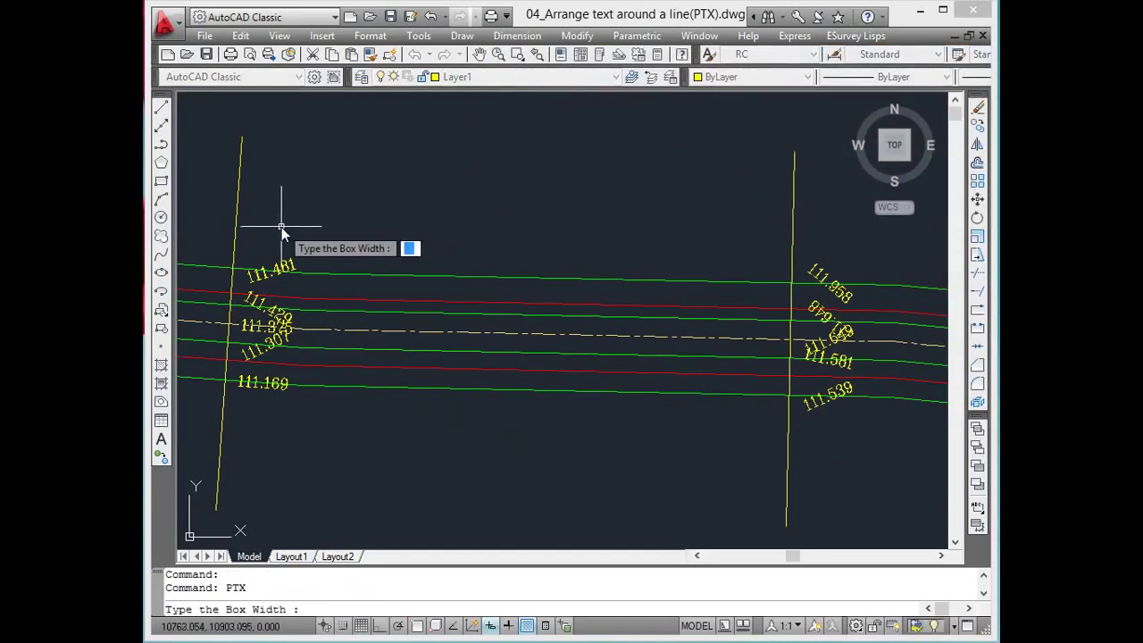
text(3)
key(Return)
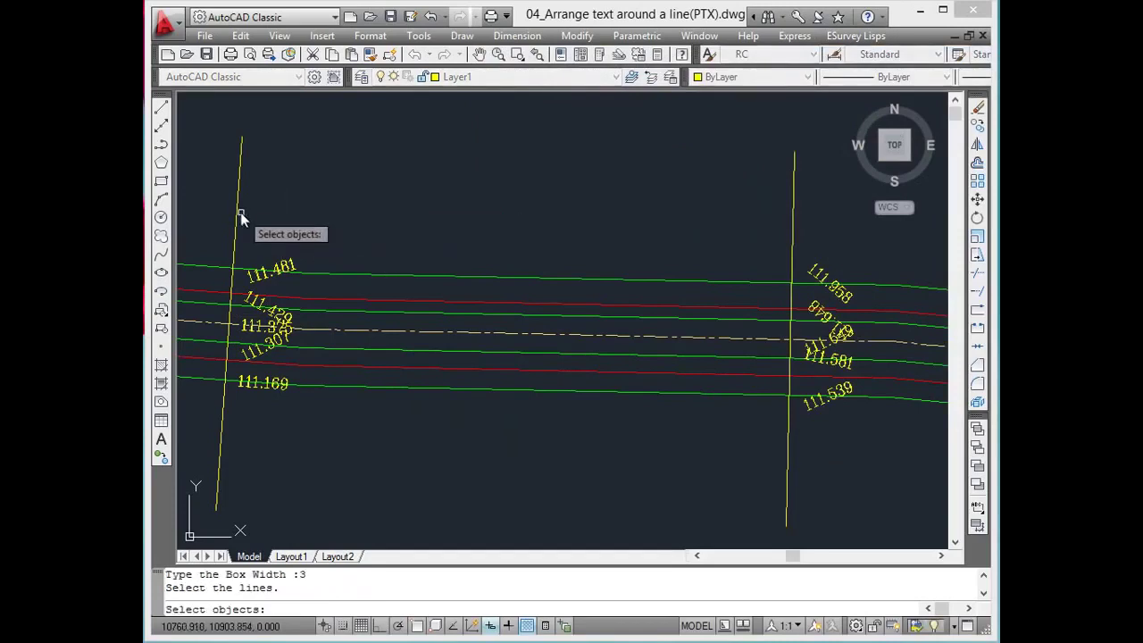
Arrange the elevation labels beside both vertical section lines into horizontal columns
click(240, 211)
click(230, 201)
click(772, 182)
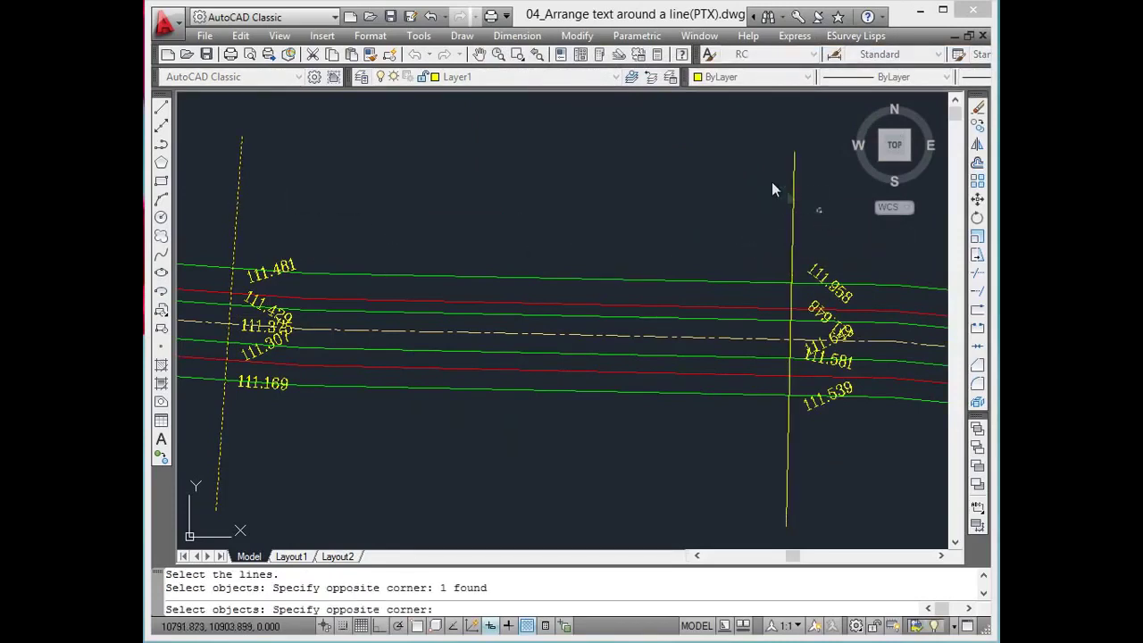
click(733, 188)
key(Return)
click(699, 556)
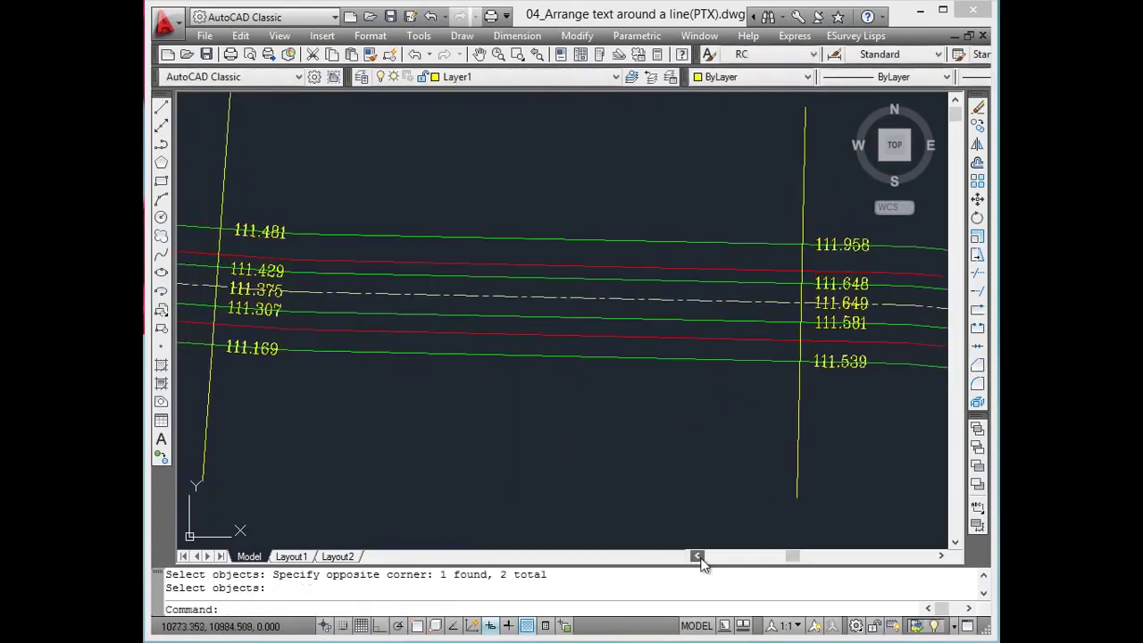
click(697, 556)
click(698, 555)
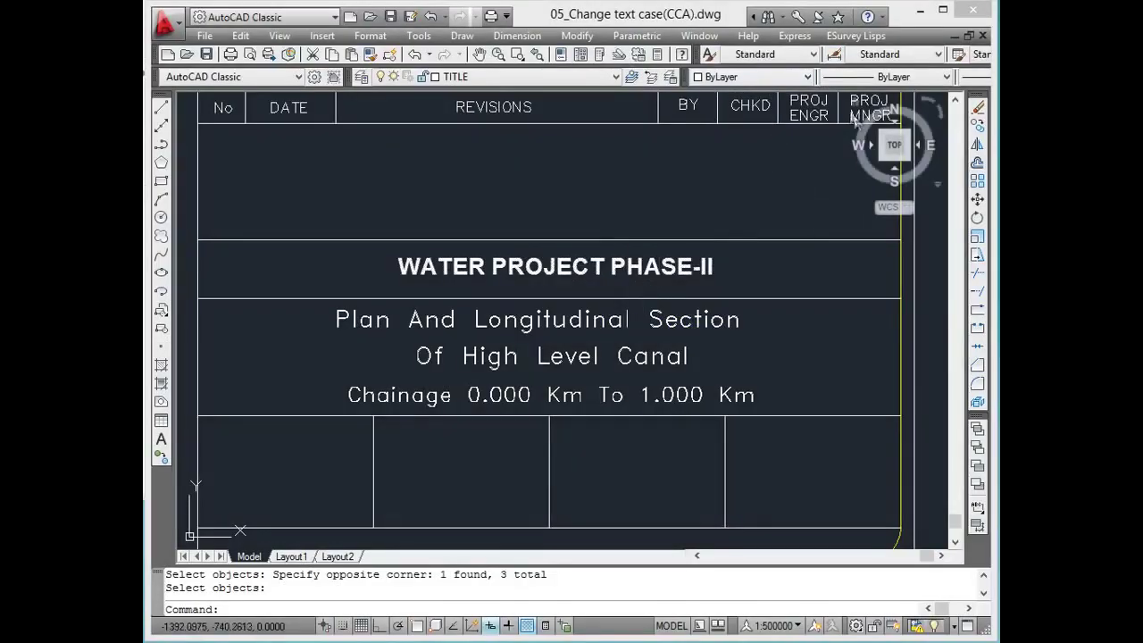
Recase 'Plan And Longitudinal Section', 'Of High Level Canal' and the Chainage line to capitals with CCA
click(857, 37)
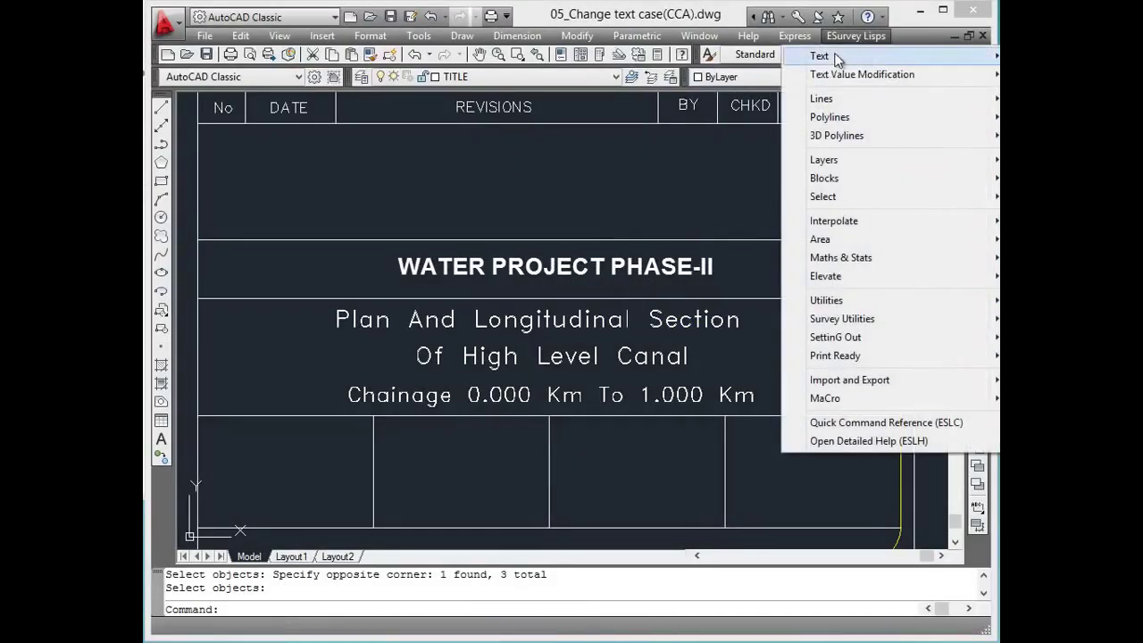
mouse_move(820, 55)
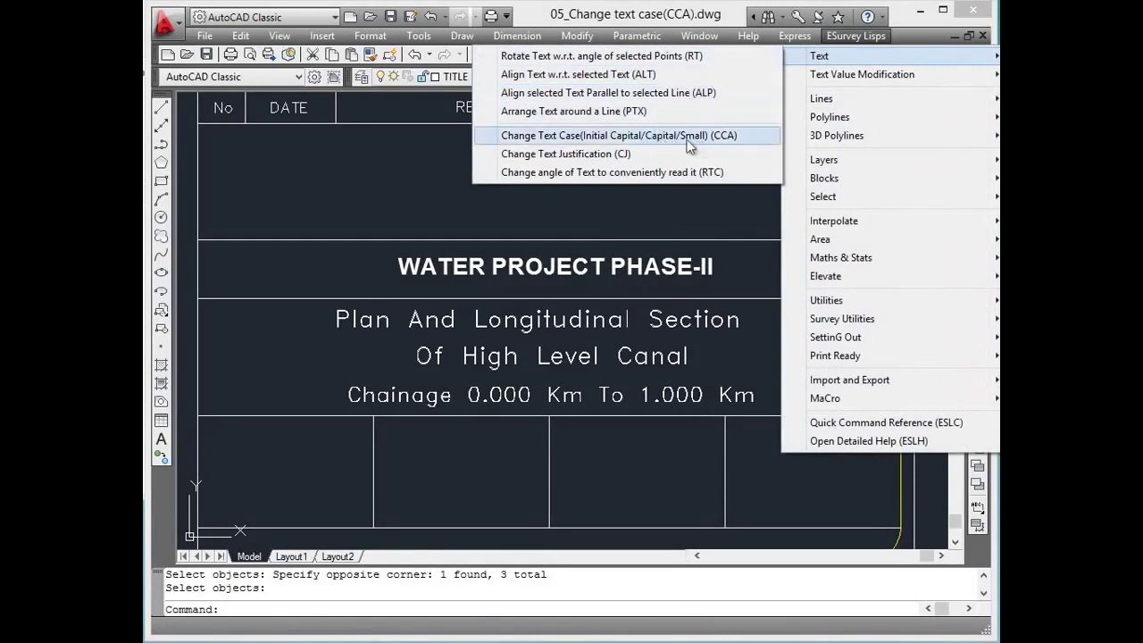
click(623, 139)
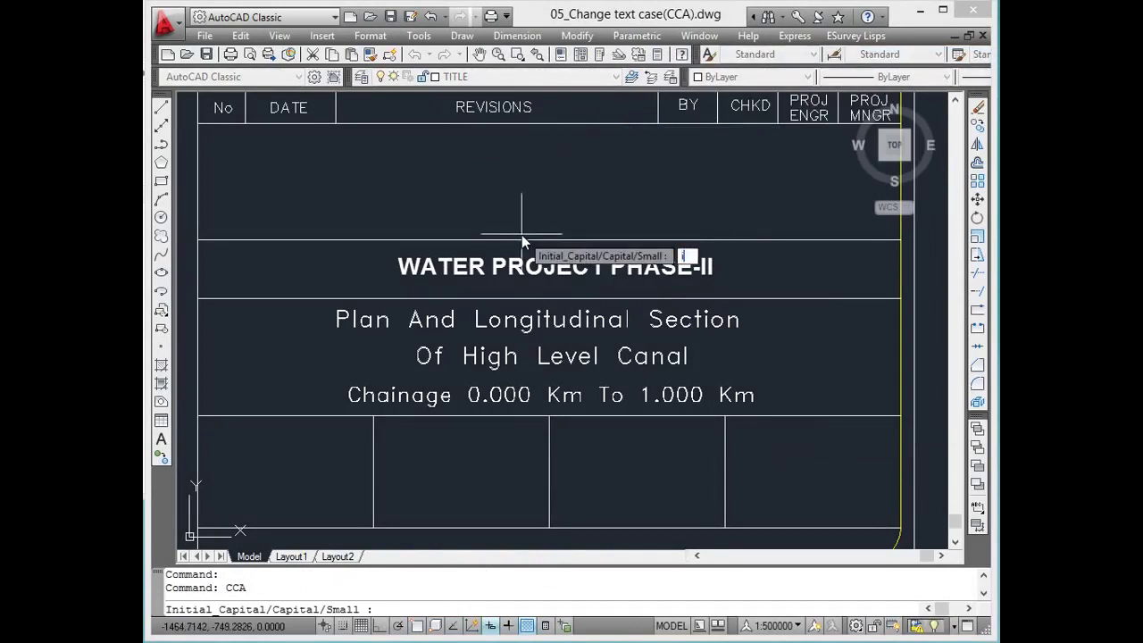
text(c)
key(Return)
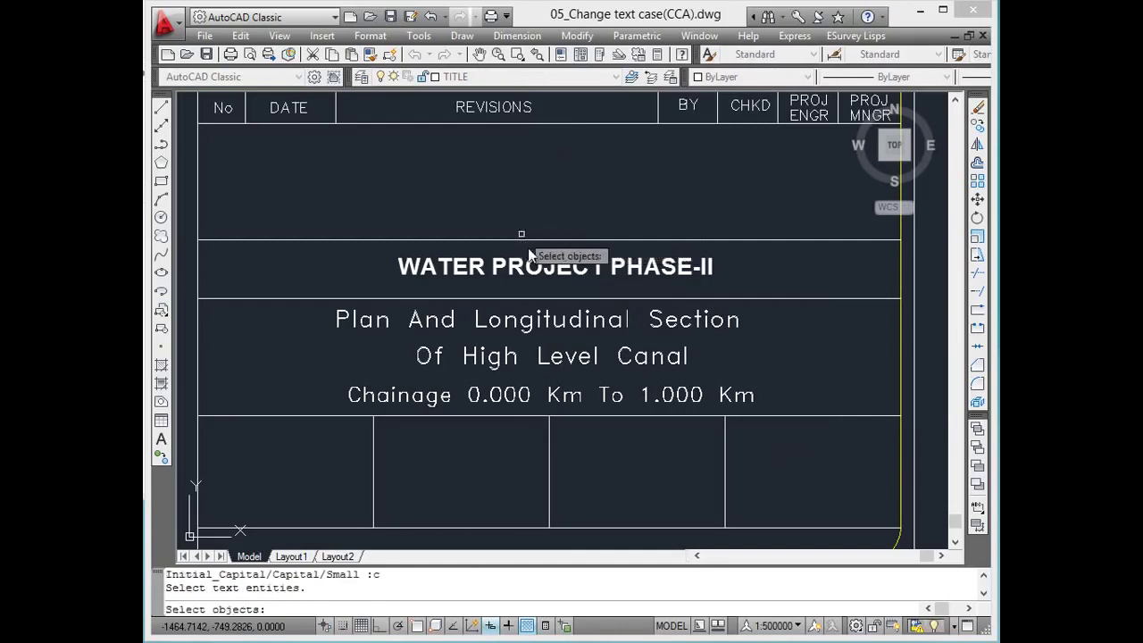
click(531, 328)
click(506, 360)
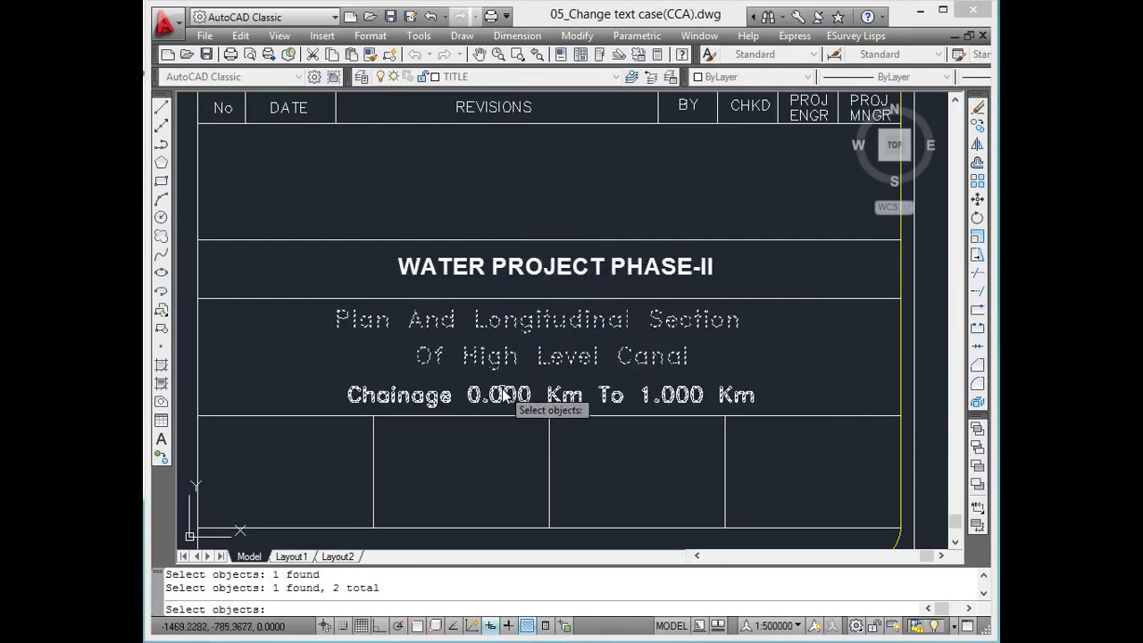
click(504, 394)
key(Return)
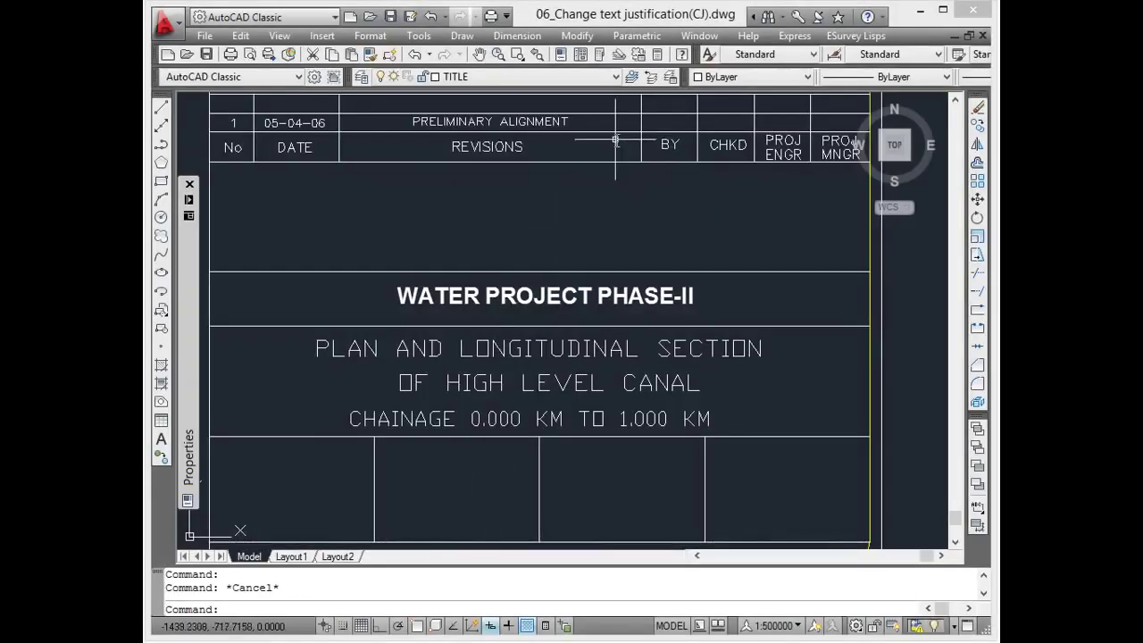
Set the three title lines to middle center (mc) justification with CJ, then reselect them to check
click(855, 36)
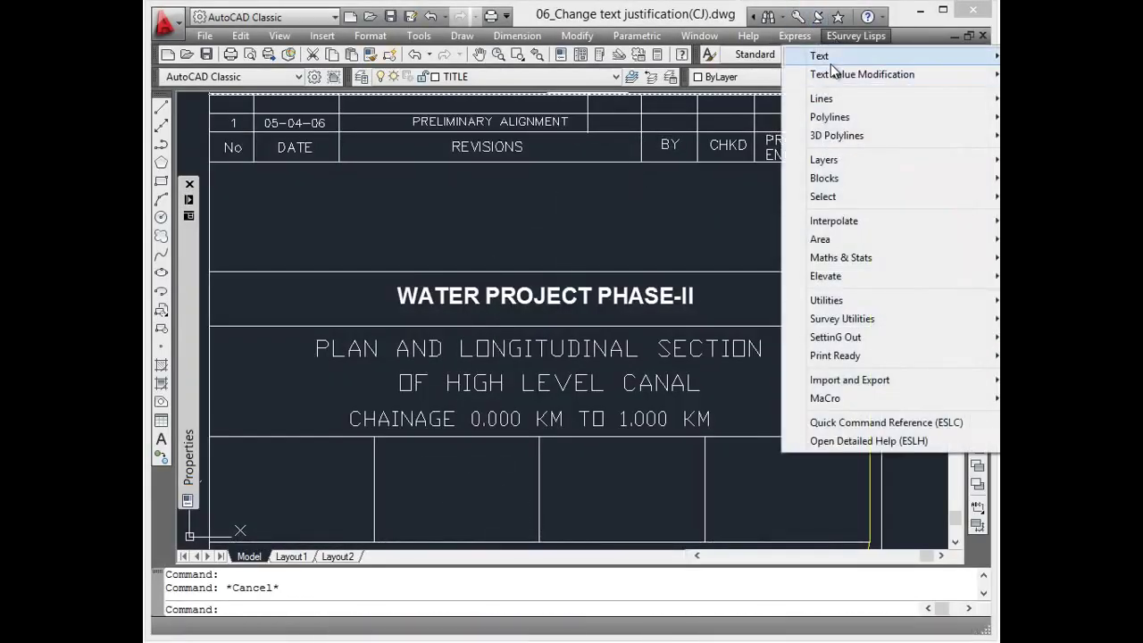
mouse_move(826, 62)
click(565, 153)
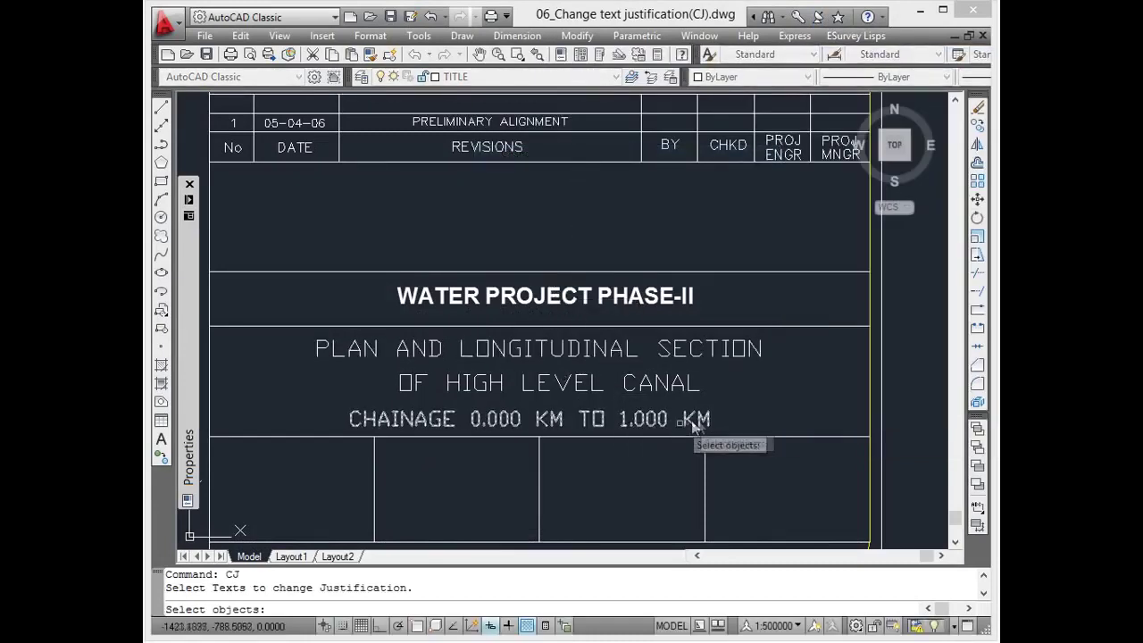
click(728, 418)
click(526, 323)
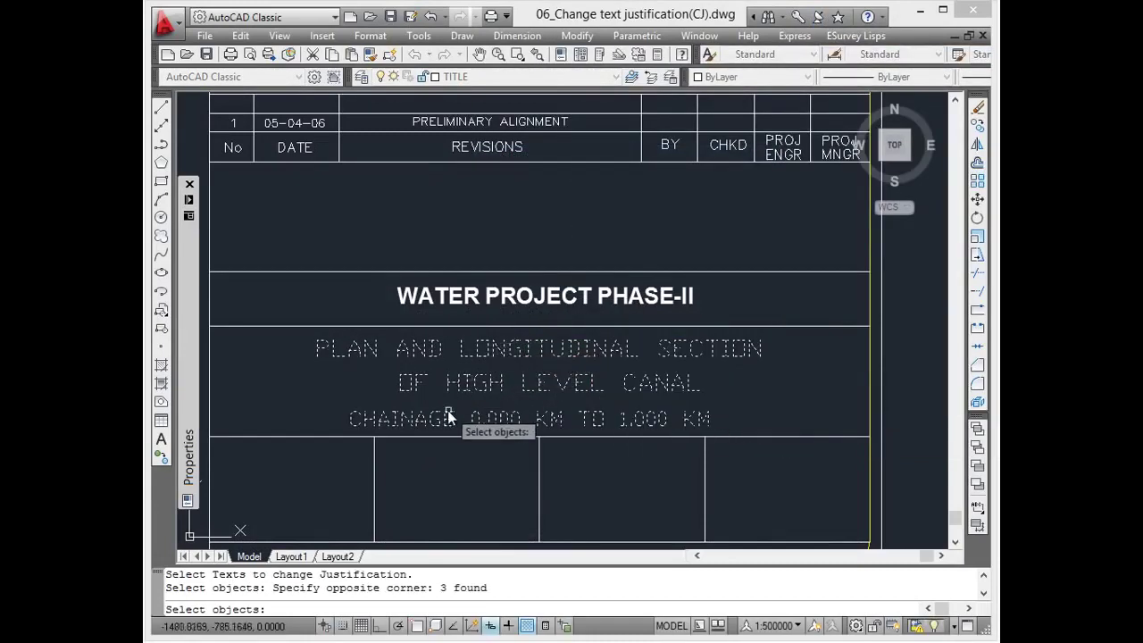
key(Return)
text(mc)
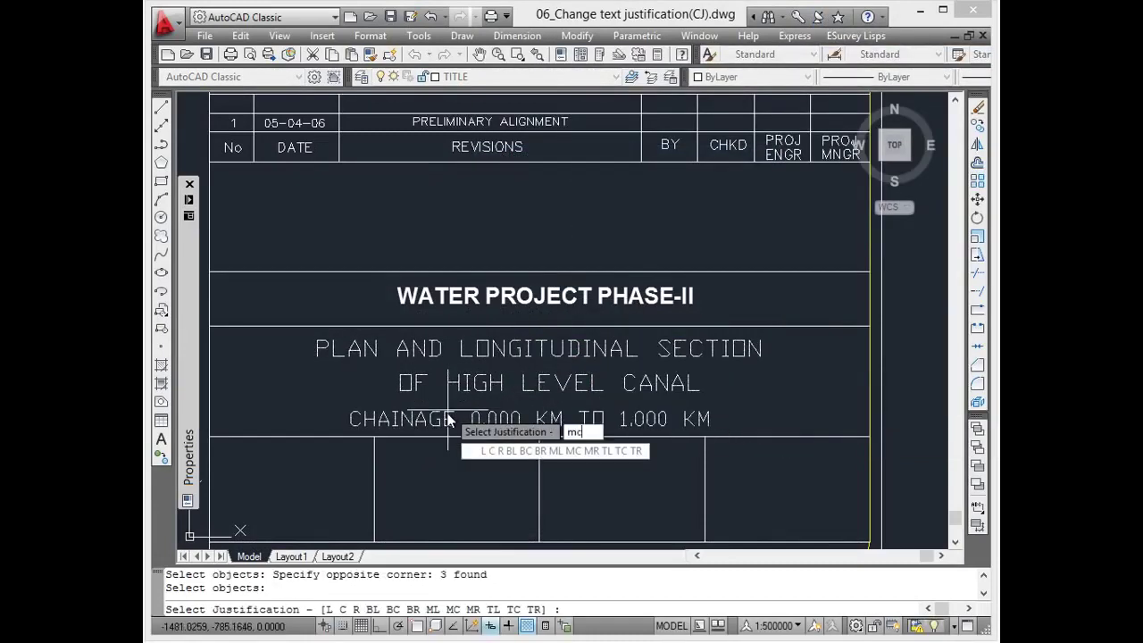
key(Return)
click(755, 425)
click(582, 355)
mouse_move(183, 315)
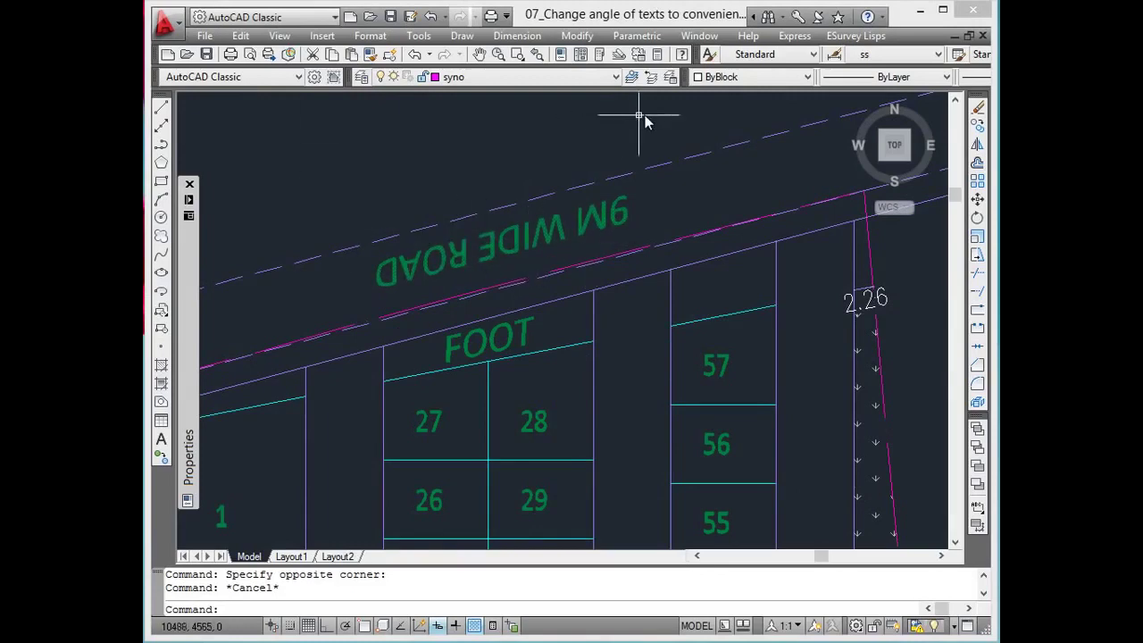
Flip the 9M WIDE ROAD label upright with the RTC command
click(857, 35)
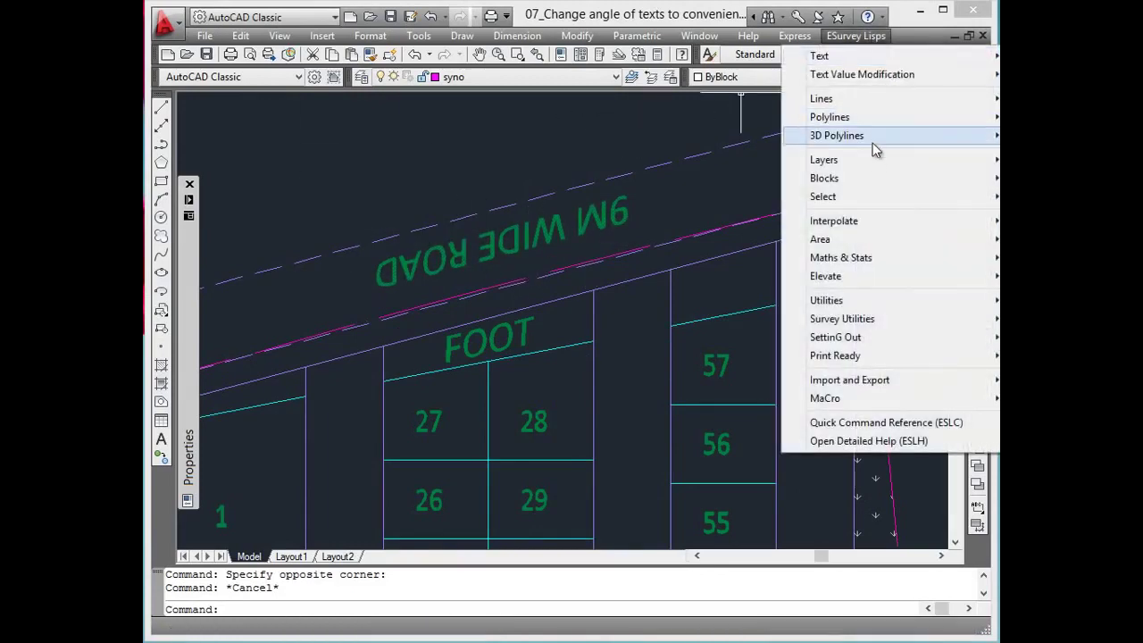
mouse_move(857, 57)
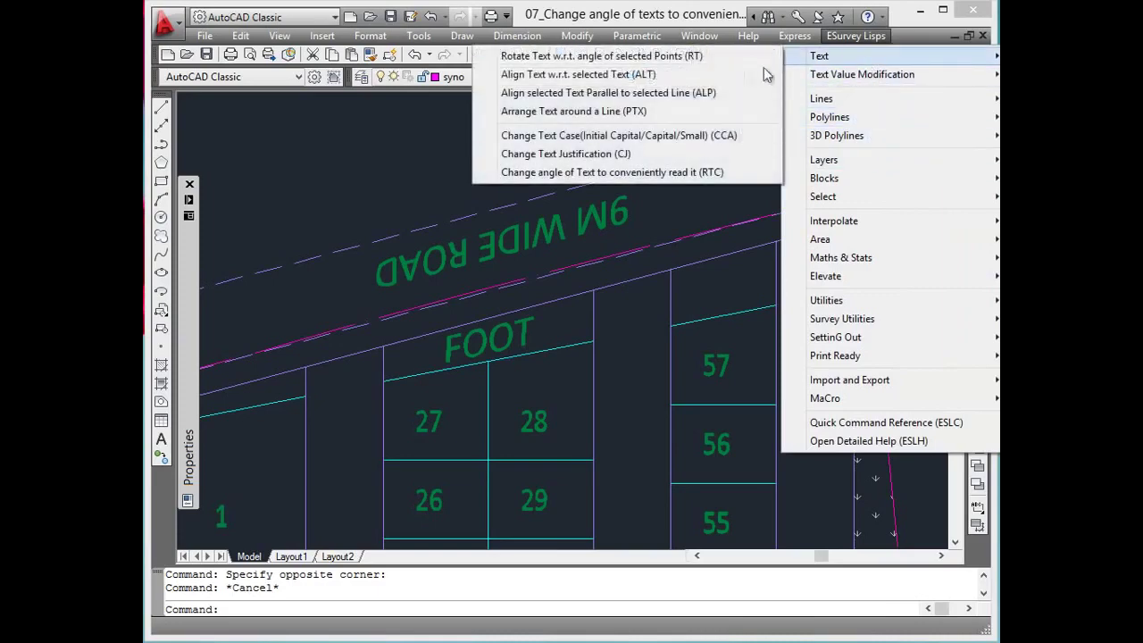
click(728, 175)
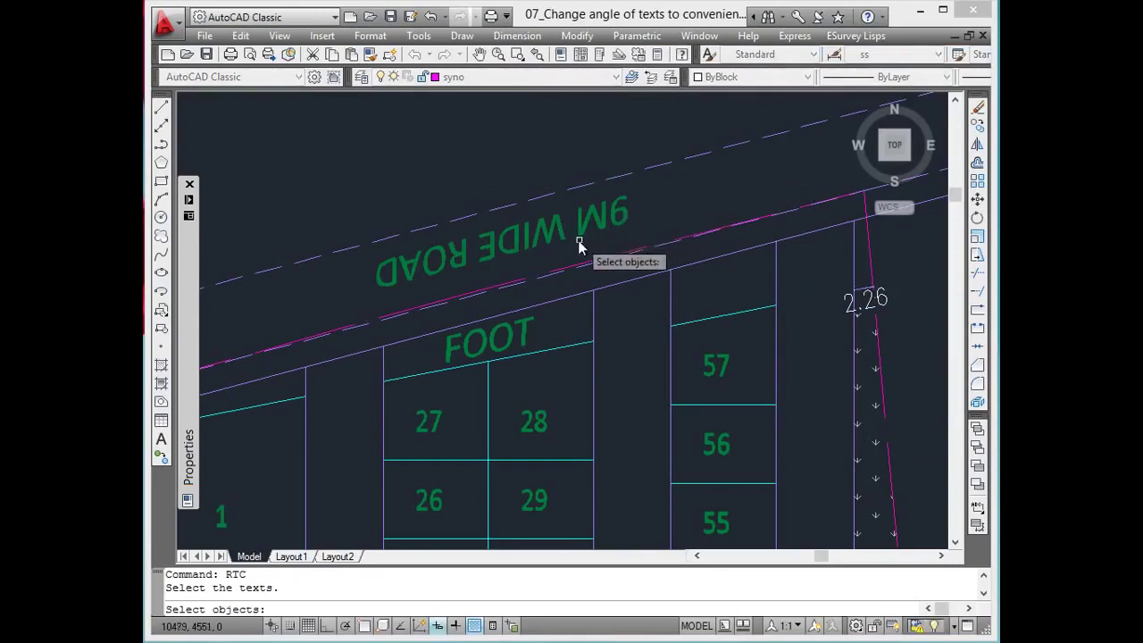
click(553, 237)
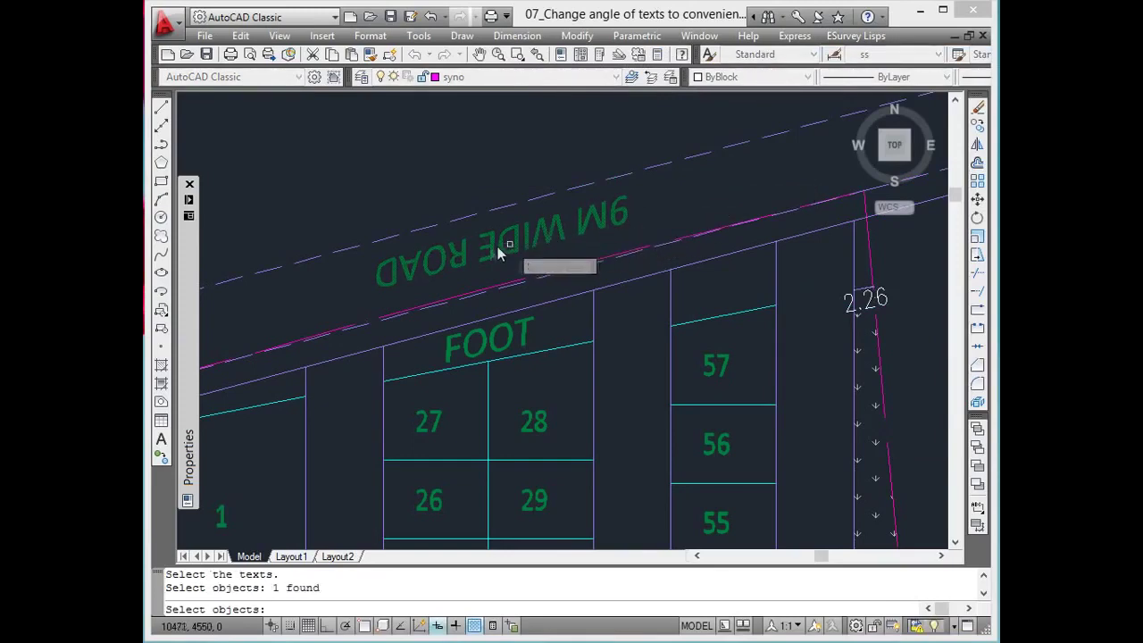
key(Return)
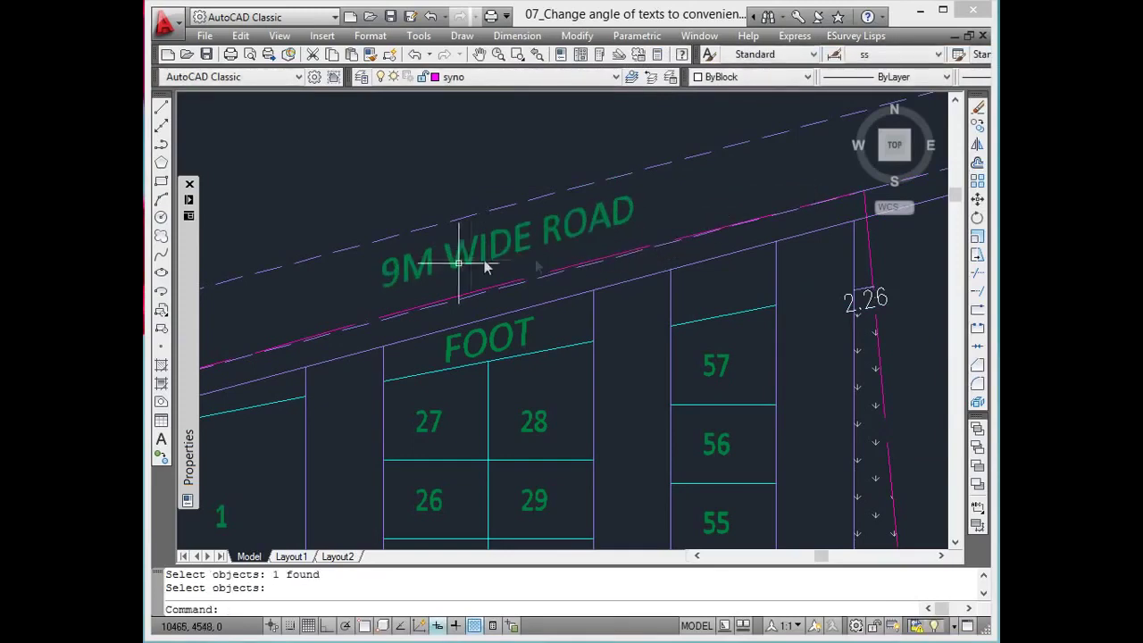